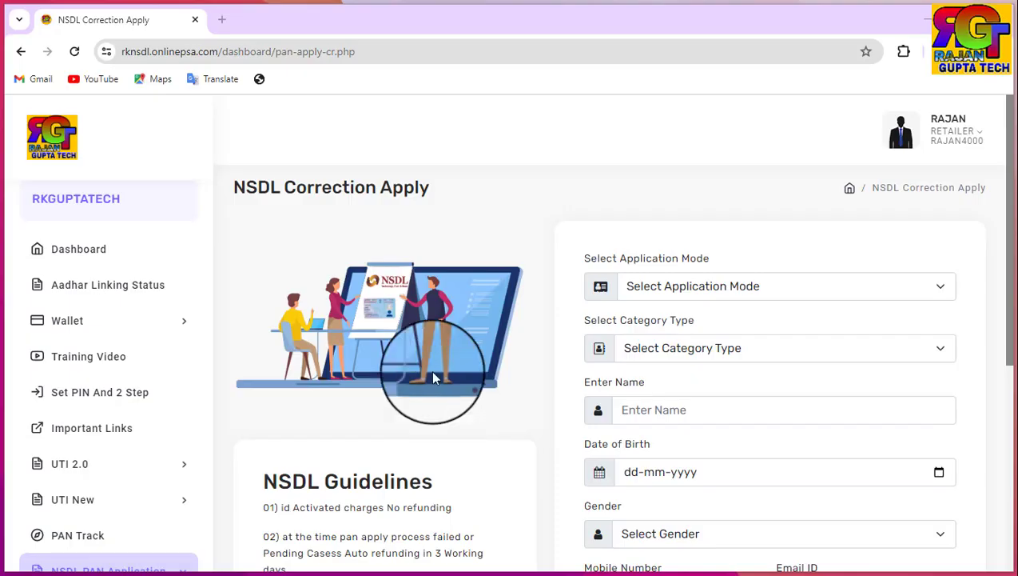
Go back to the portal dashboard and close the NSDL two-factor authentication notice.
{"action": "left_click", "coordinate": [73, 260]}
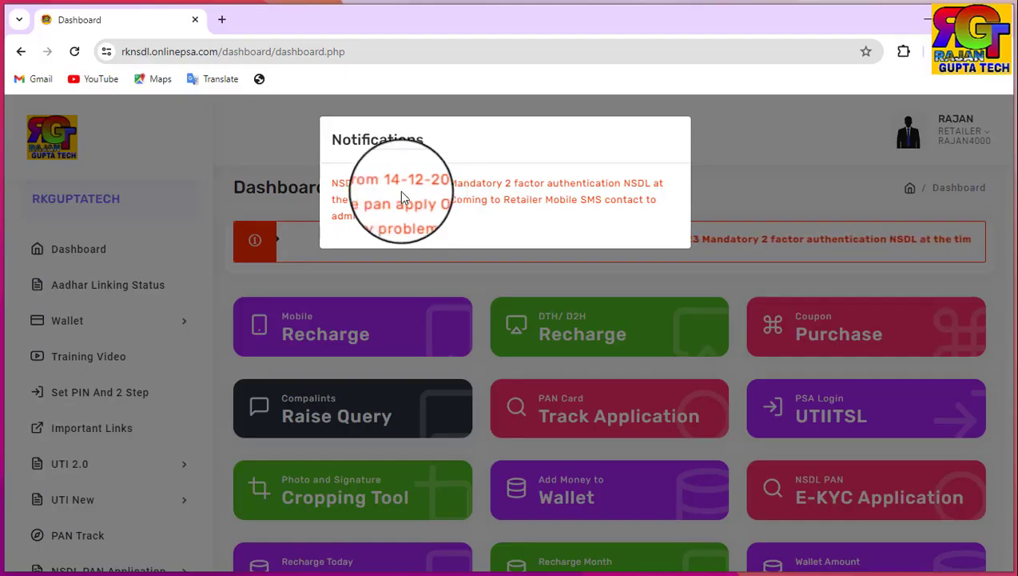
{"action": "left_click", "coordinate": [457, 324]}
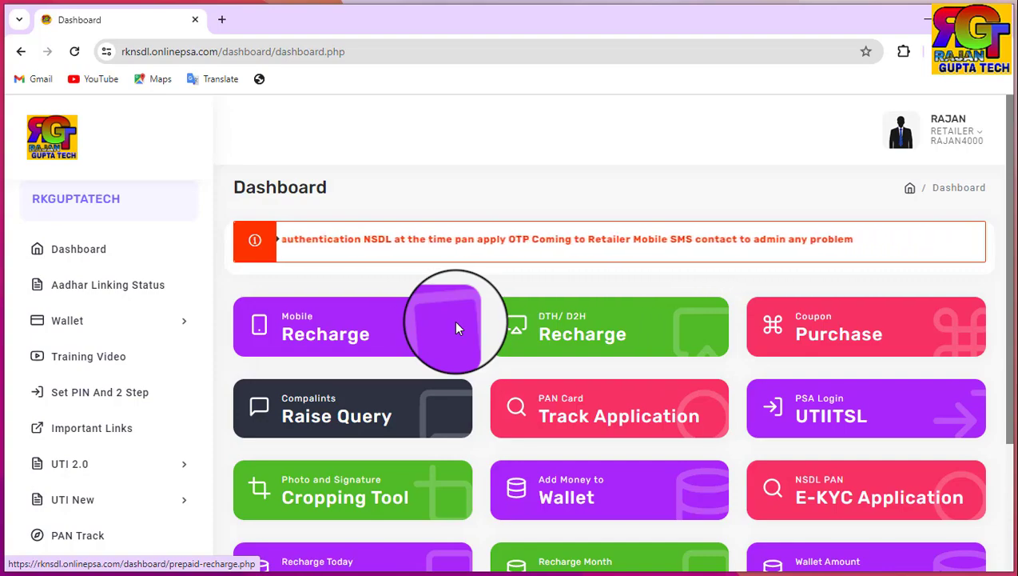
Expand Wallet, reload the dashboard, dismiss the notification again, and bring up Chrome's main menu.
{"action": "scroll", "coordinate": [464, 320], "scroll_direction": "down", "scroll_amount": 3}
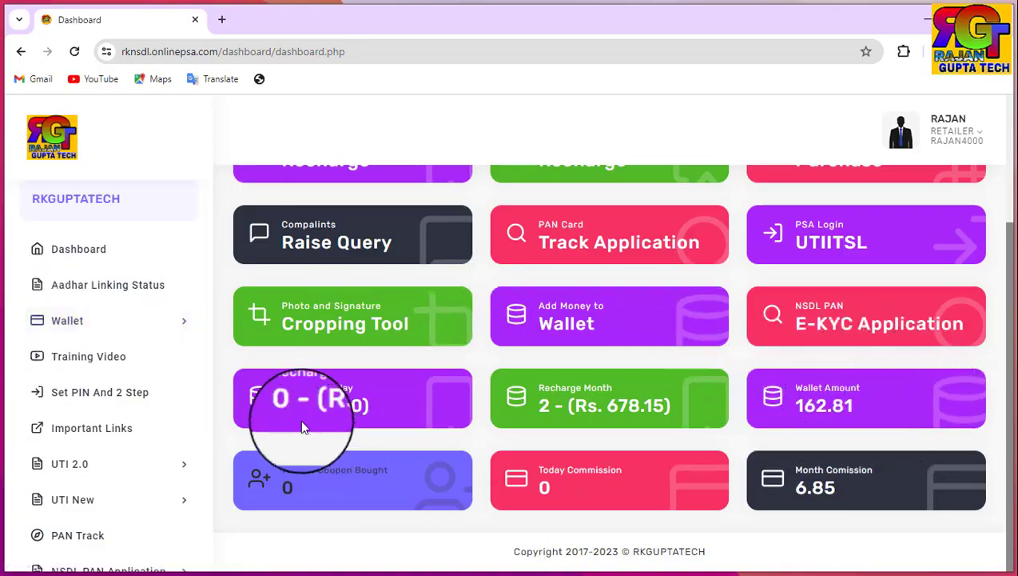
{"action": "left_click", "coordinate": [159, 327]}
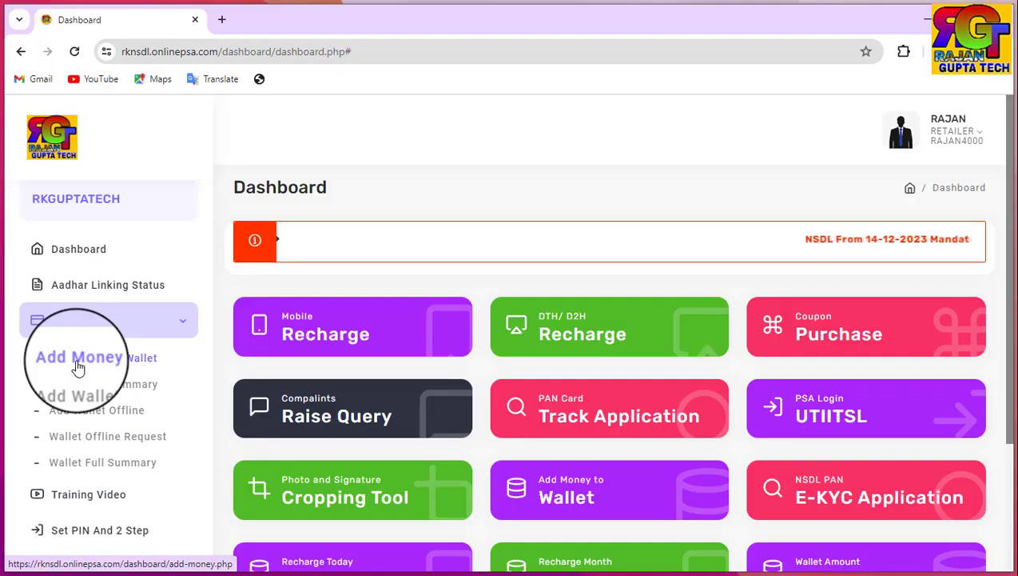
{"action": "left_click", "coordinate": [109, 257]}
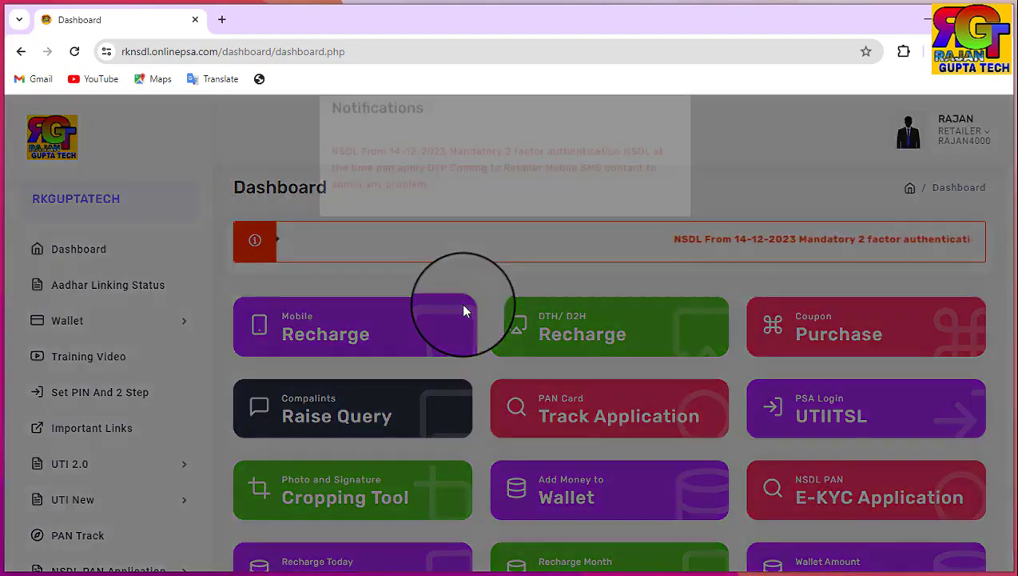
{"action": "left_click", "coordinate": [463, 307]}
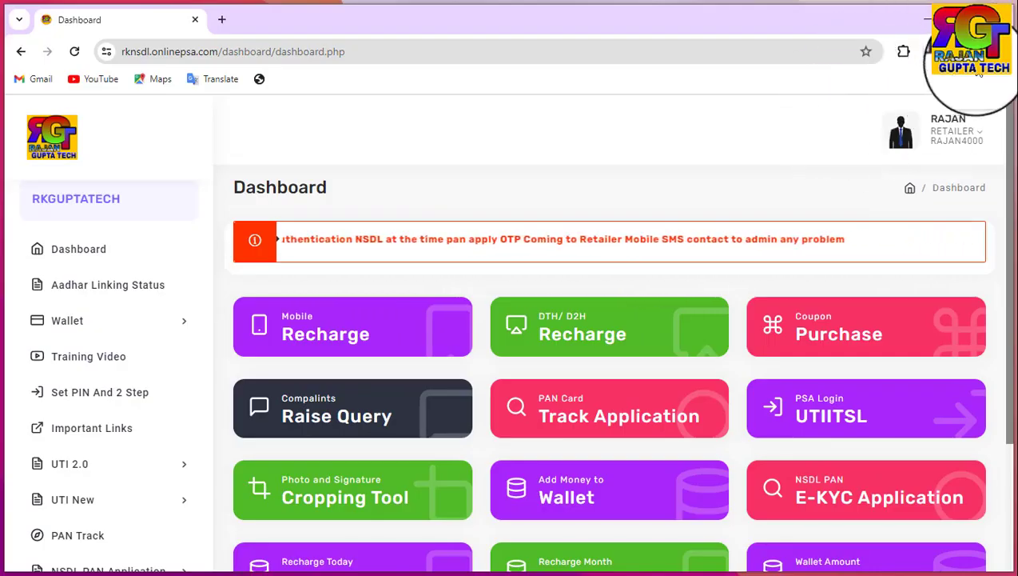
{"action": "left_click", "coordinate": [1007, 52]}
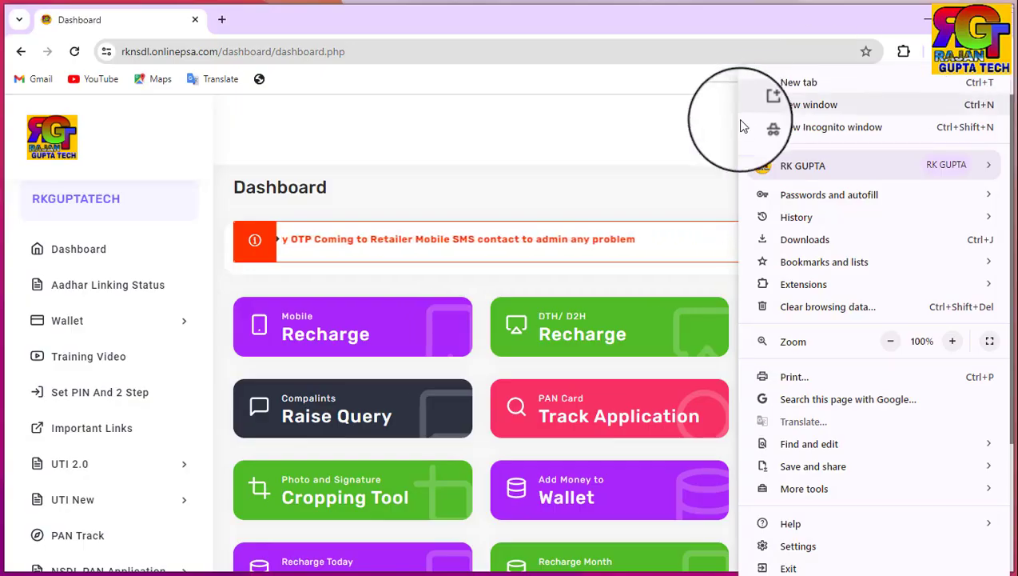
Set Chrome's Pop-ups and redirects to 'Sites can send pop-ups and use redirects', then close Settings.
{"action": "left_click", "coordinate": [813, 548]}
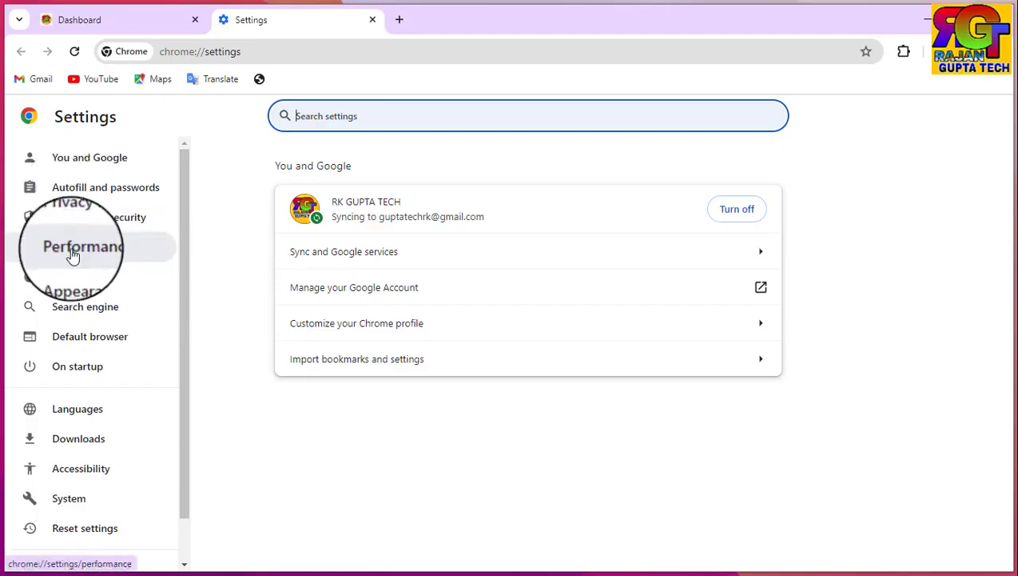
{"action": "left_click", "coordinate": [71, 220]}
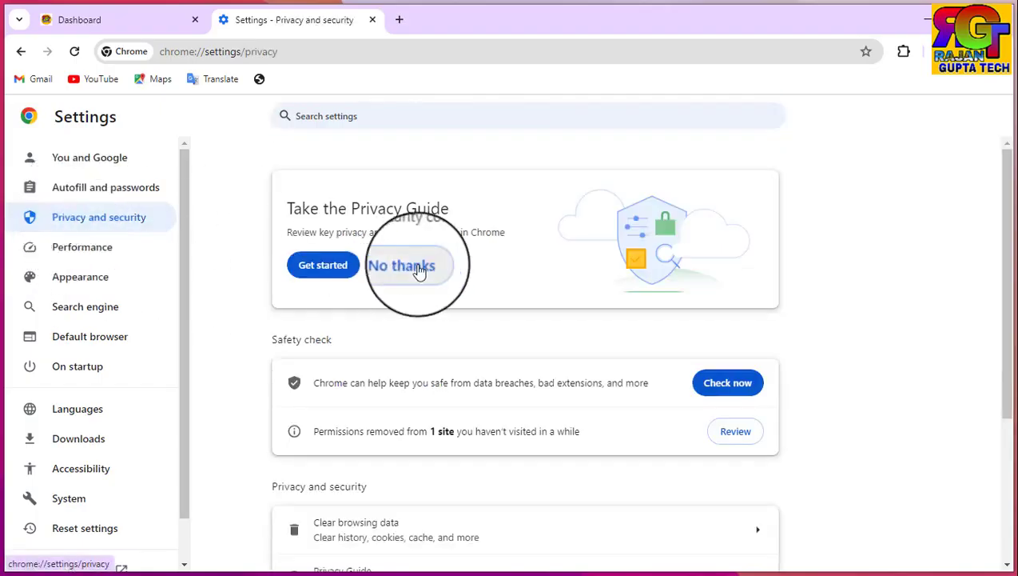
{"action": "scroll", "coordinate": [463, 256], "scroll_direction": "down", "scroll_amount": 3}
{"action": "left_click", "coordinate": [425, 552]}
{"action": "scroll", "coordinate": [520, 384], "scroll_direction": "down", "scroll_amount": 10}
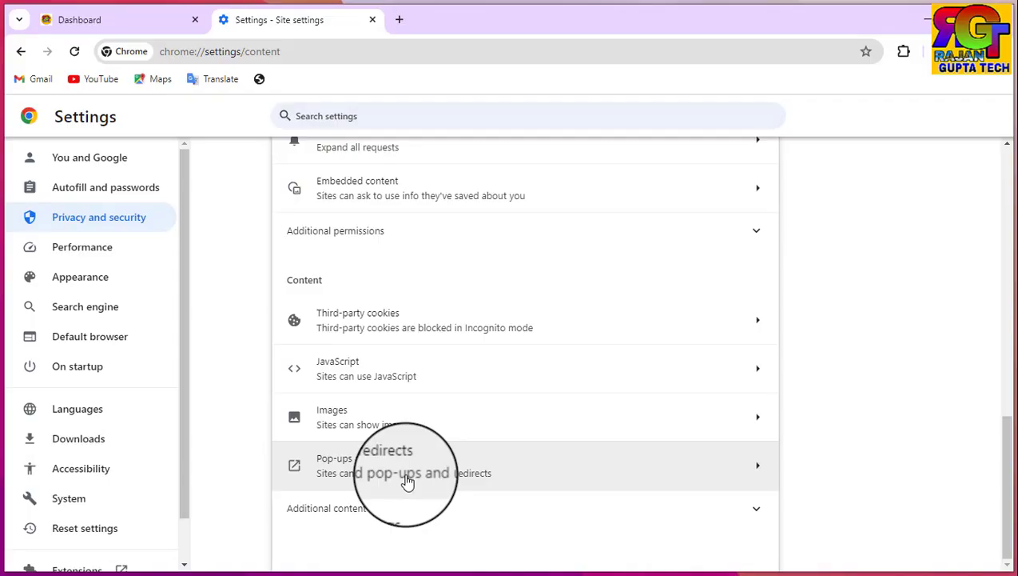
{"action": "left_click", "coordinate": [407, 480]}
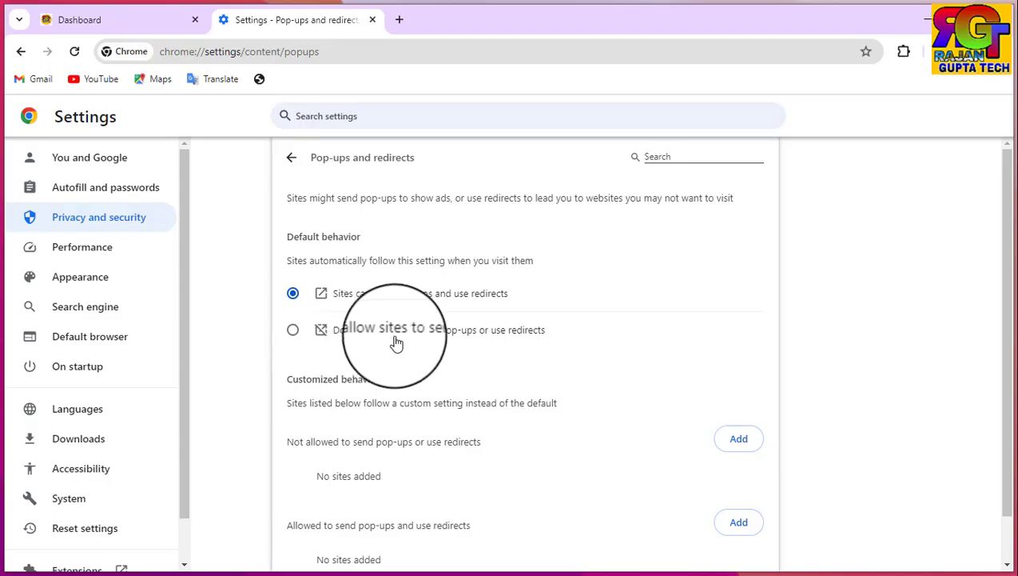
{"action": "left_click", "coordinate": [293, 330]}
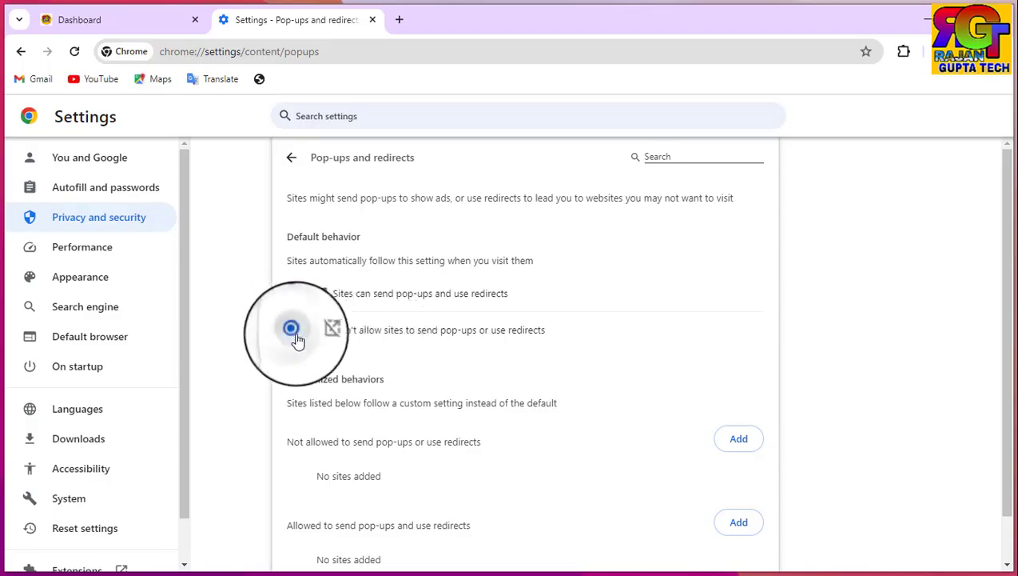
{"action": "left_click", "coordinate": [293, 294]}
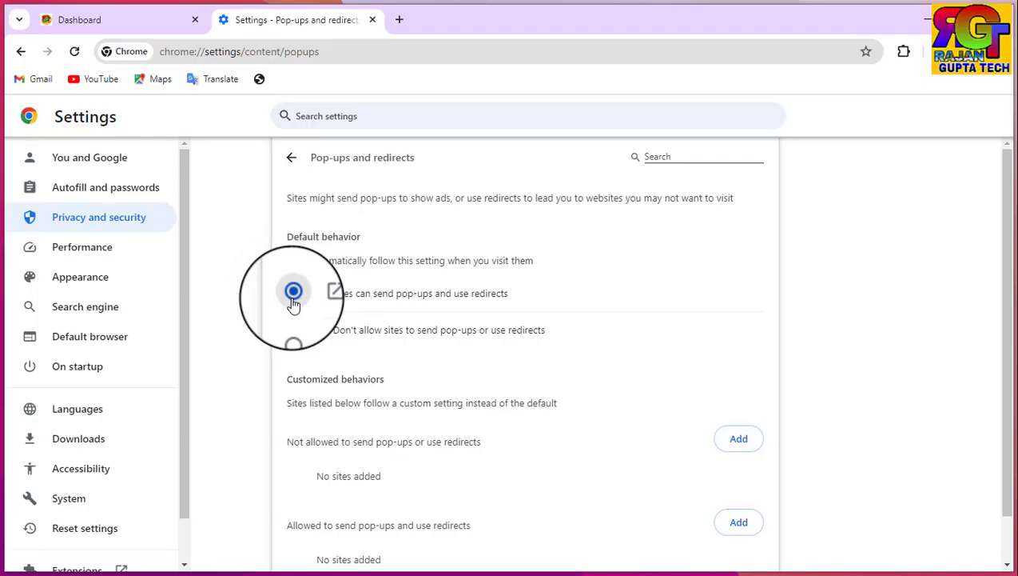
{"action": "left_click", "coordinate": [372, 21]}
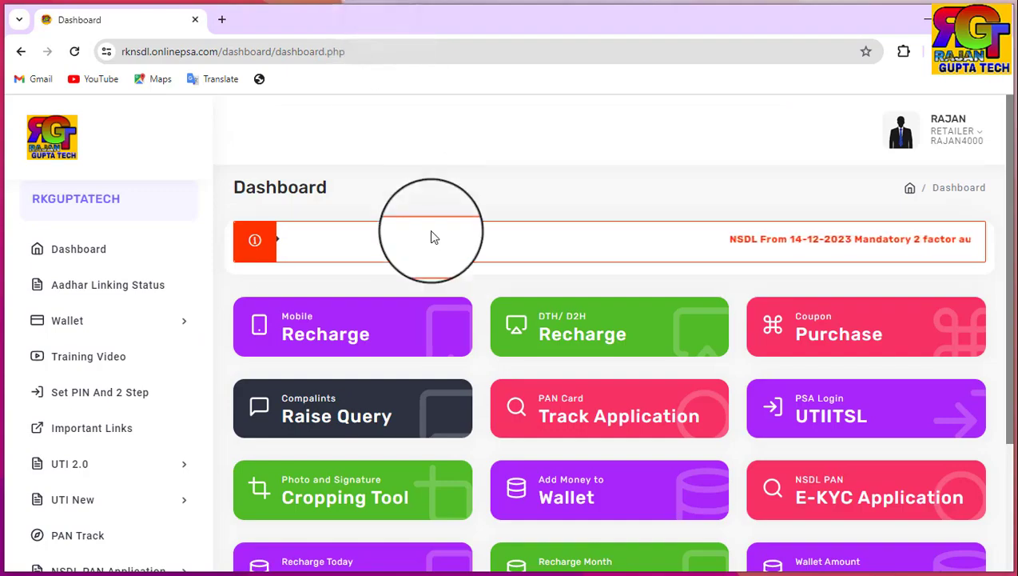
Scroll the sidebar and expand NSDL PAN Application to list New PAN Card and Correction PAN.
{"action": "scroll", "coordinate": [436, 243], "scroll_direction": "down", "scroll_amount": 2}
{"action": "scroll", "coordinate": [442, 247], "scroll_direction": "down", "scroll_amount": 1}
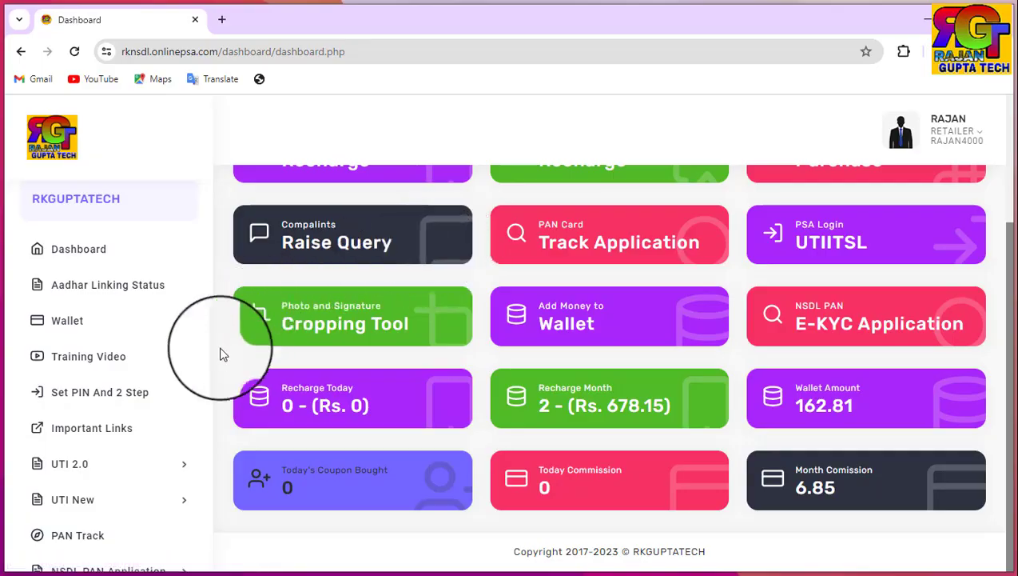
{"action": "scroll", "coordinate": [104, 364], "scroll_direction": "down", "scroll_amount": 2}
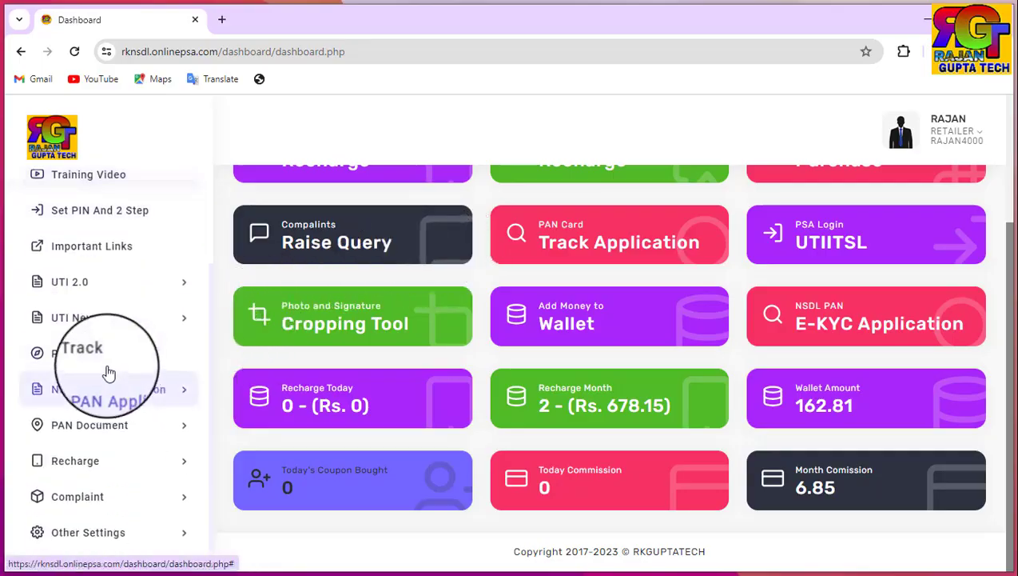
{"action": "left_click", "coordinate": [80, 399]}
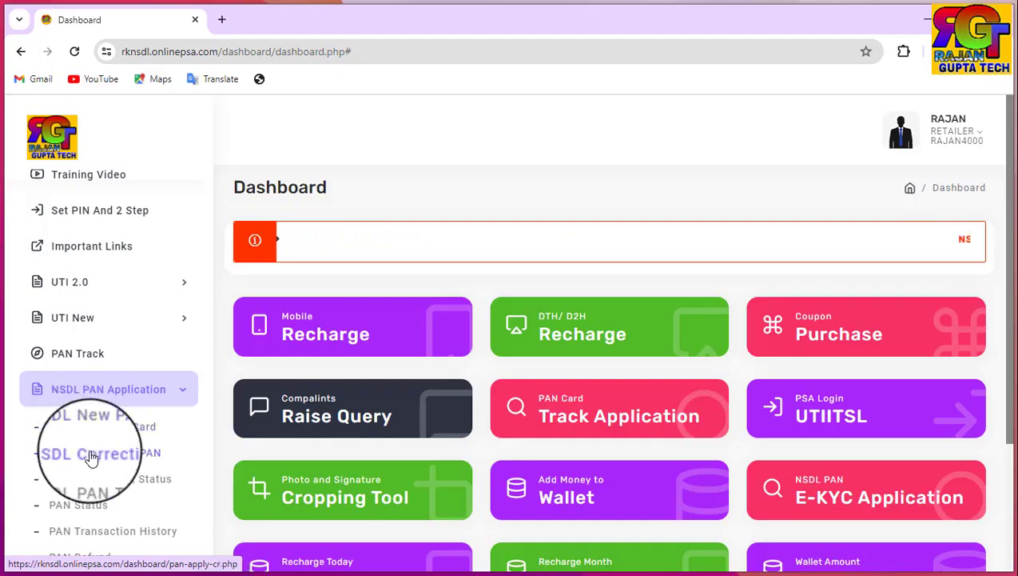
Open the NSDL Correction PAN apply form and drop down its Application Mode list.
{"action": "left_click", "coordinate": [92, 457]}
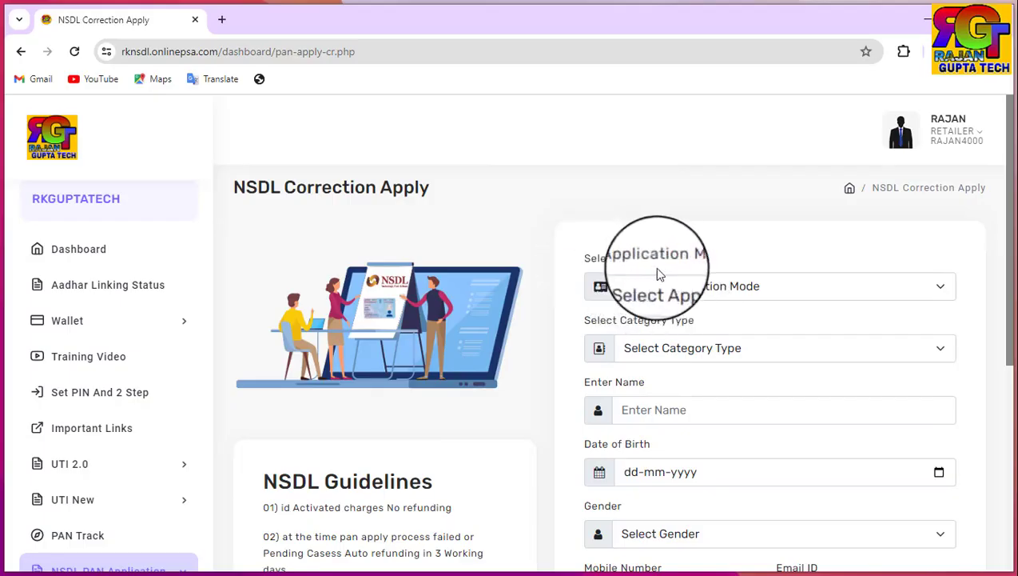
{"action": "left_click", "coordinate": [654, 297]}
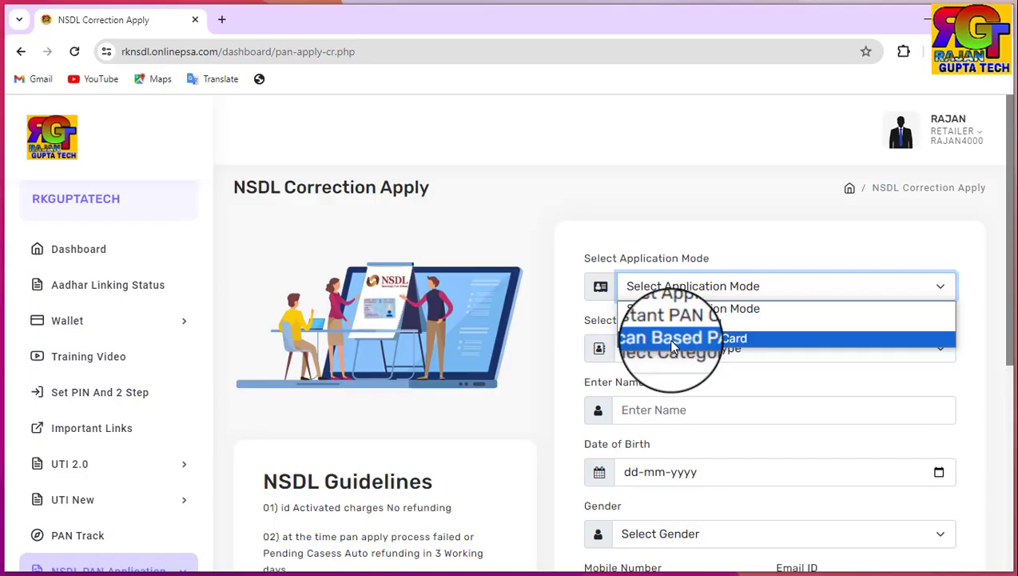
Choose Instant PAN Card mode, Individual category and Male gender on the correction form.
{"action": "left_click", "coordinate": [661, 321]}
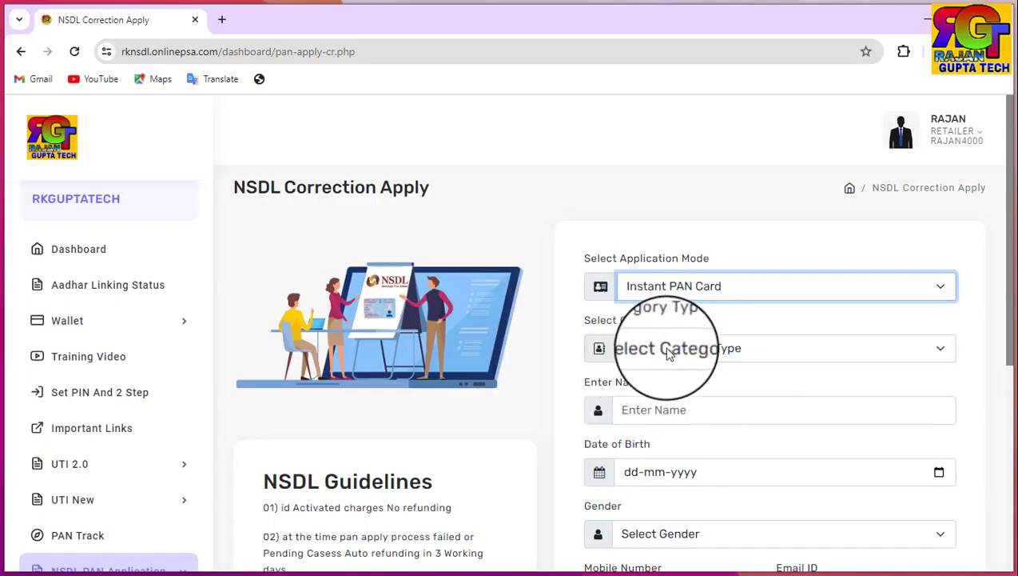
{"action": "left_click", "coordinate": [670, 349]}
{"action": "left_click", "coordinate": [672, 385]}
{"action": "scroll", "coordinate": [663, 409], "scroll_direction": "down", "scroll_amount": 1}
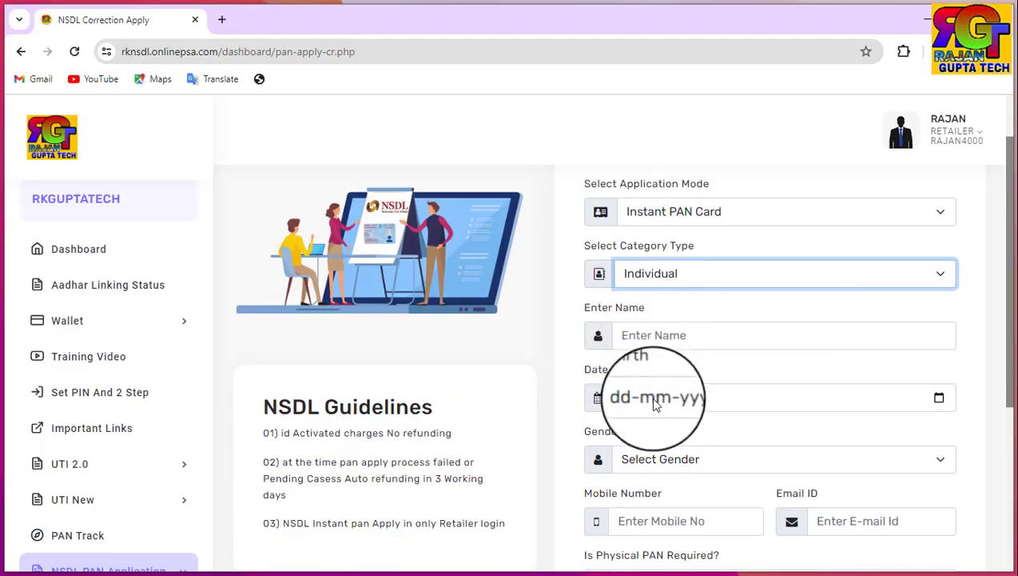
{"action": "scroll", "coordinate": [654, 402], "scroll_direction": "down", "scroll_amount": 2}
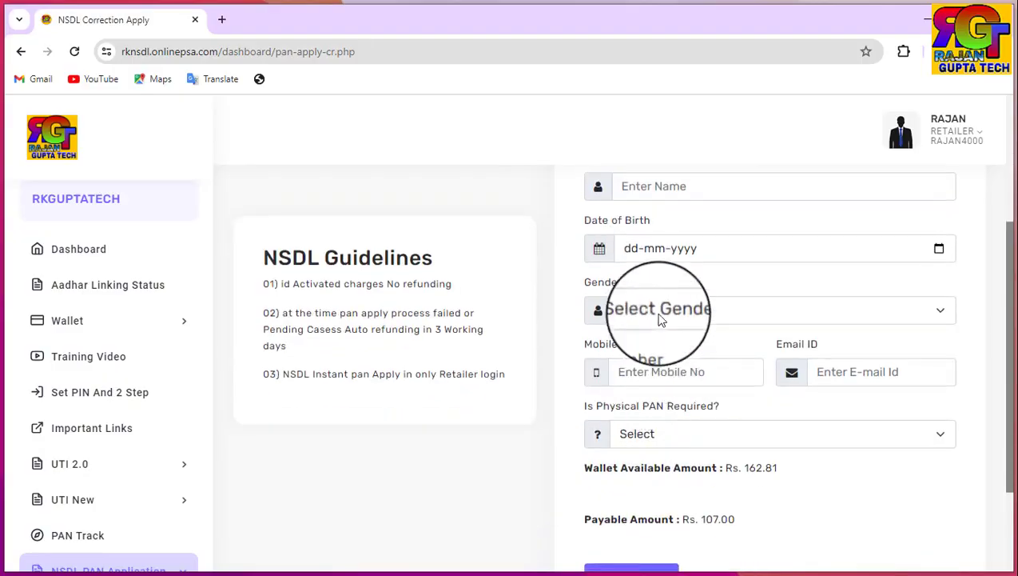
{"action": "left_click", "coordinate": [657, 311]}
{"action": "left_click", "coordinate": [647, 350]}
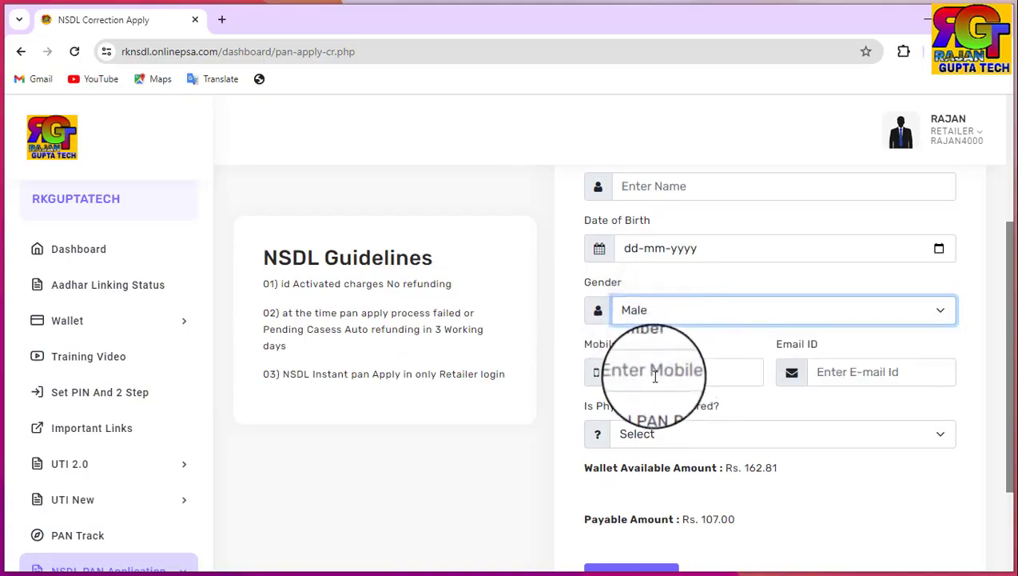
Set Is Physical PAN Required to No, leaving Rs. 107.00 payable.
{"action": "scroll", "coordinate": [864, 366], "scroll_direction": "down", "scroll_amount": 1}
{"action": "scroll", "coordinate": [864, 366], "scroll_direction": "down", "scroll_amount": 2}
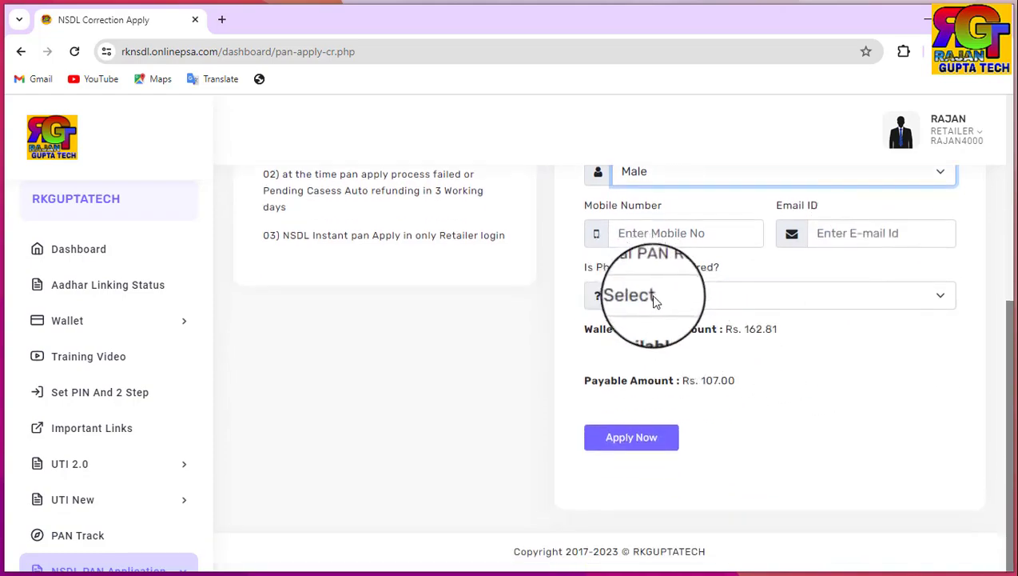
{"action": "left_click", "coordinate": [654, 298]}
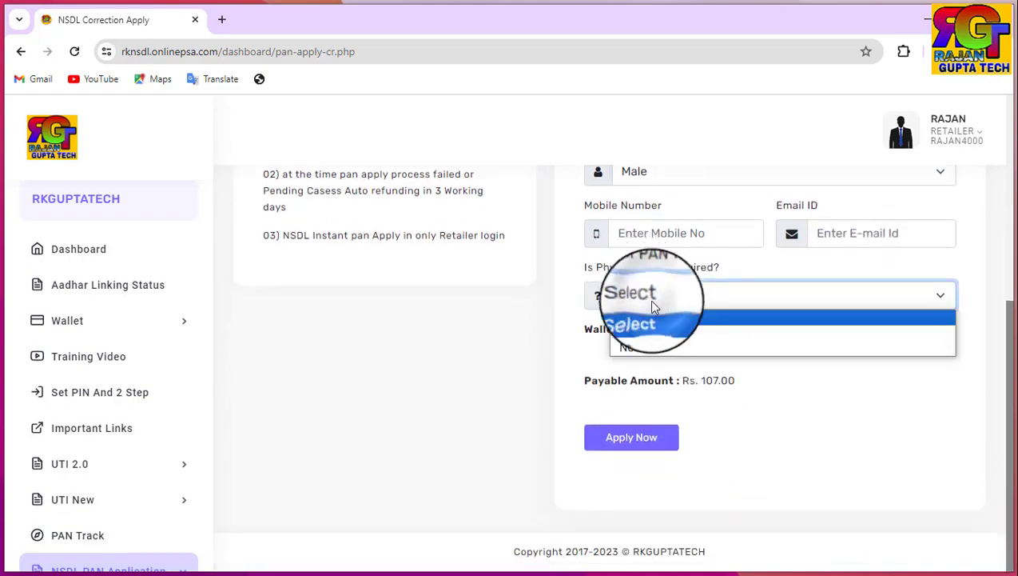
{"action": "left_click", "coordinate": [627, 350]}
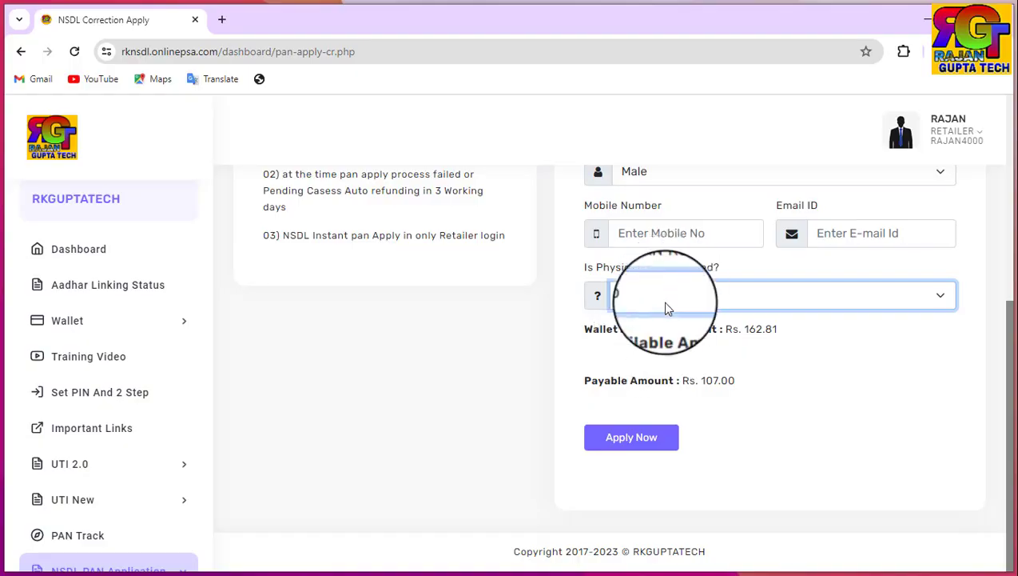
{"action": "left_click", "coordinate": [667, 304]}
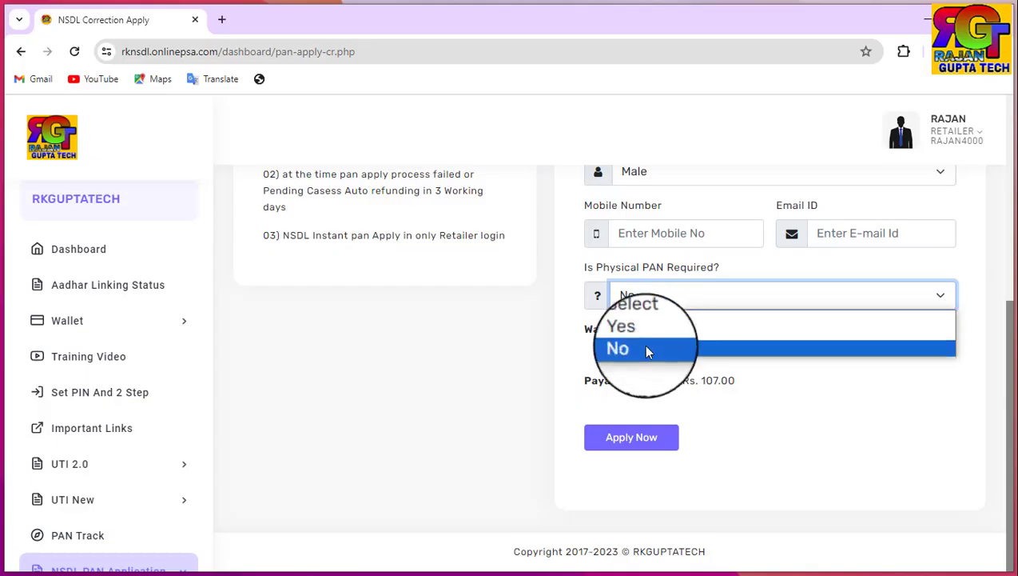
{"action": "left_click", "coordinate": [647, 351]}
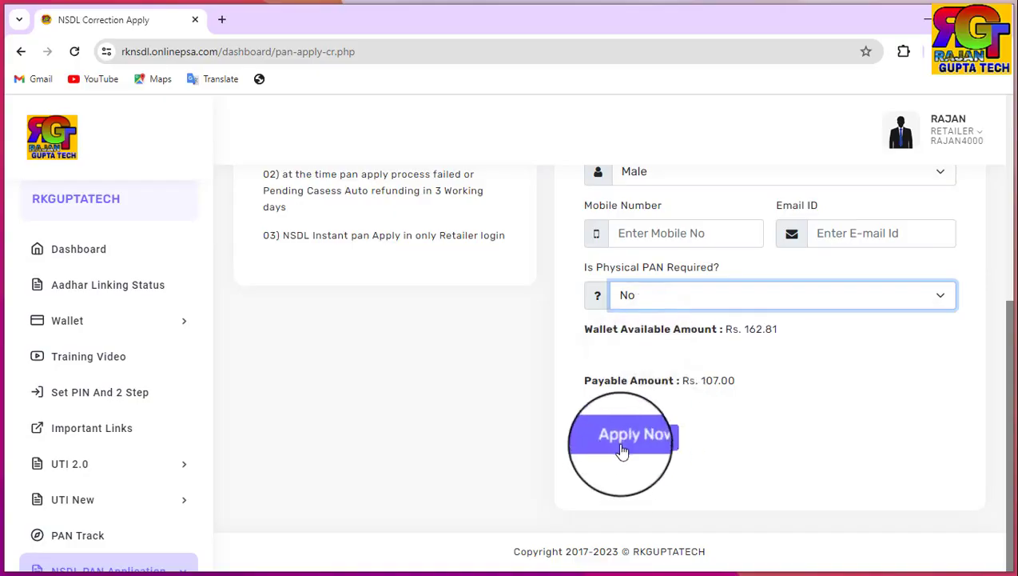
Submit the correction application, then back out of agent registration to the mobile-number login page.
{"action": "left_click", "coordinate": [623, 448]}
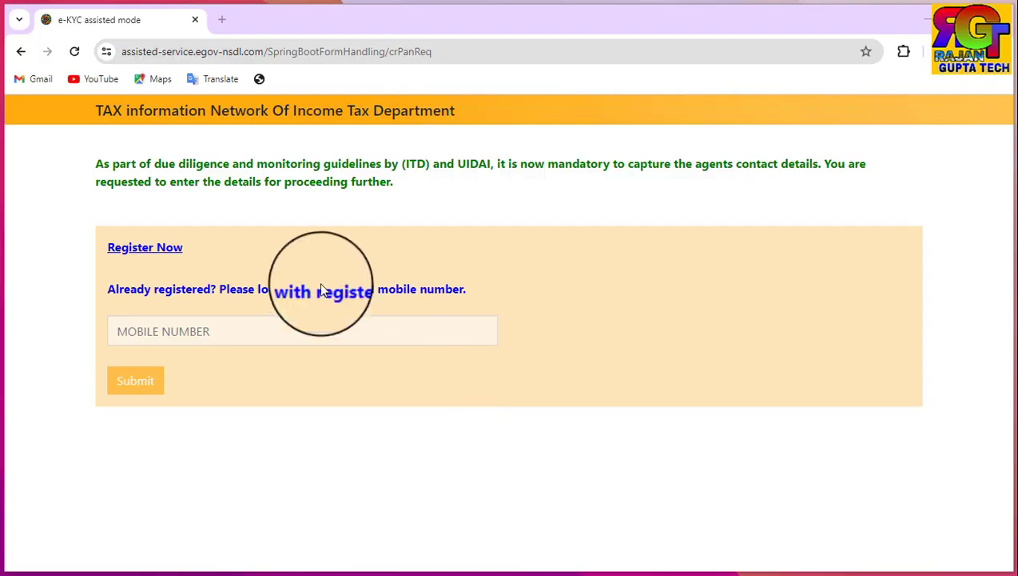
{"action": "left_click", "coordinate": [134, 248]}
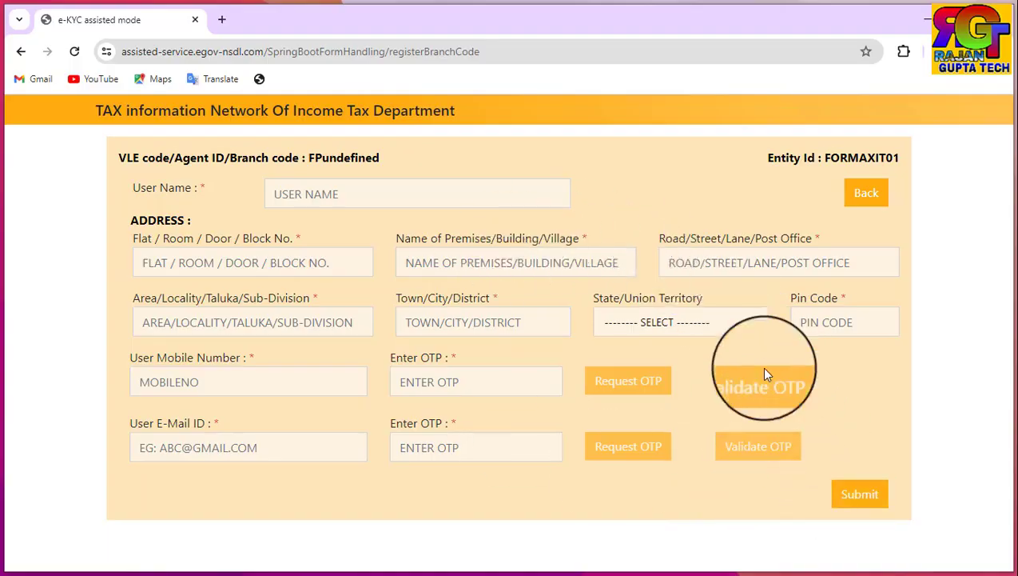
{"action": "left_click", "coordinate": [864, 197]}
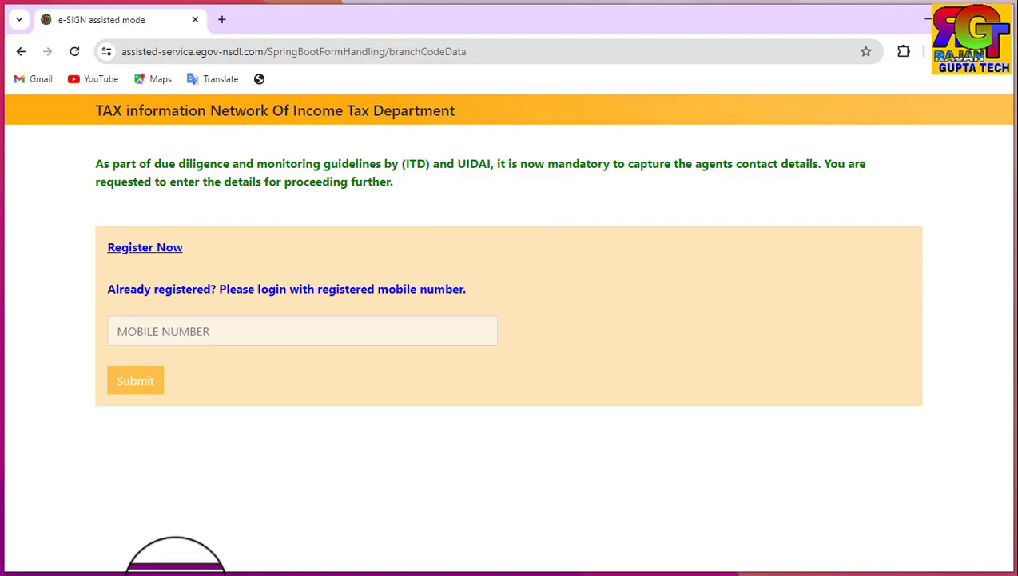
Log in as the agent with the registered mobile number and the OTP received.
{"action": "left_click", "coordinate": [158, 329]}
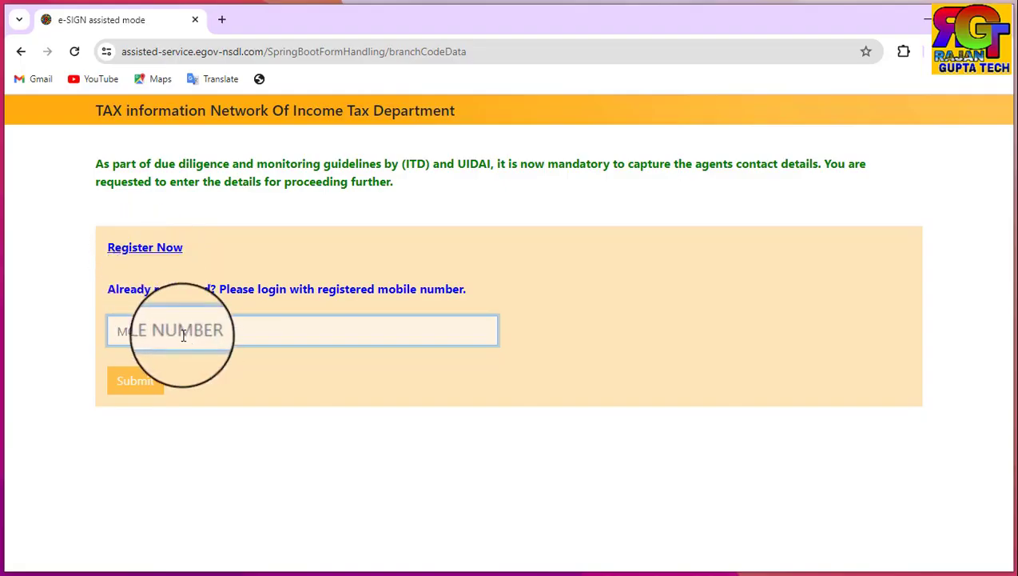
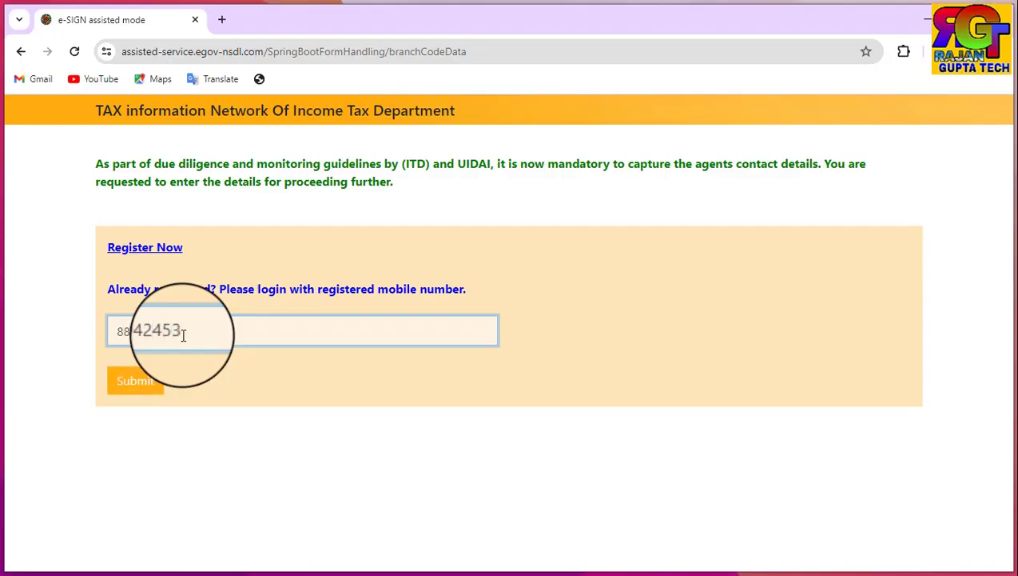
{"action": "left_click", "coordinate": [130, 385]}
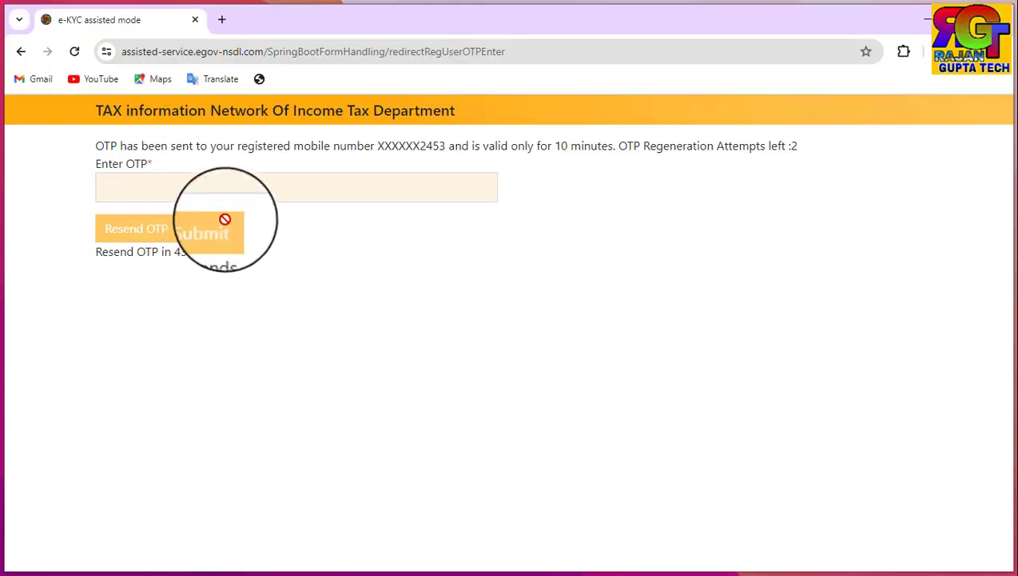
{"action": "left_click", "coordinate": [198, 188]}
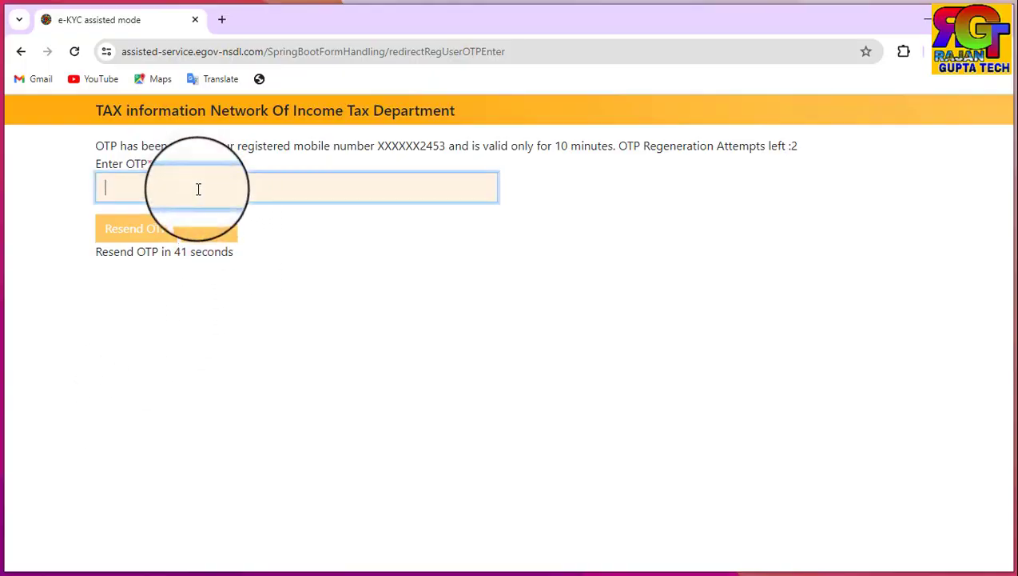
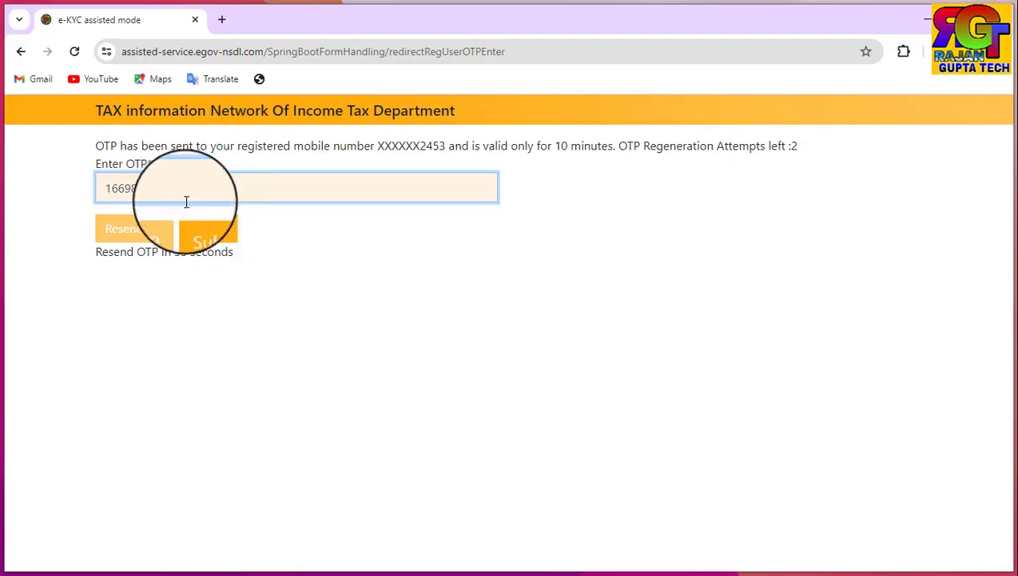
{"action": "left_click", "coordinate": [225, 239]}
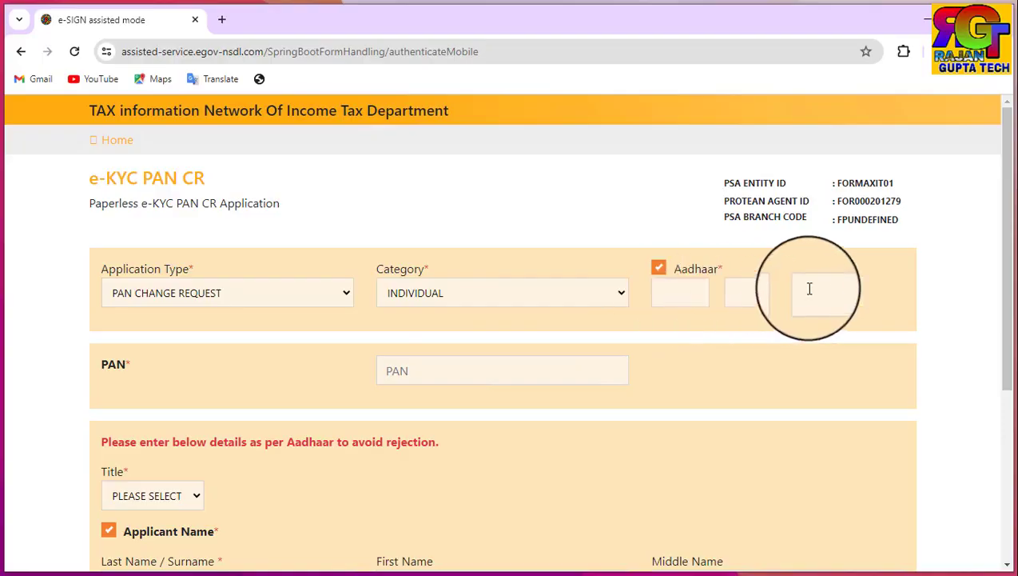
Set the applicant's title to SHRI on the e-KYC PAN CR form.
{"action": "scroll", "coordinate": [809, 289], "scroll_direction": "down", "scroll_amount": 2}
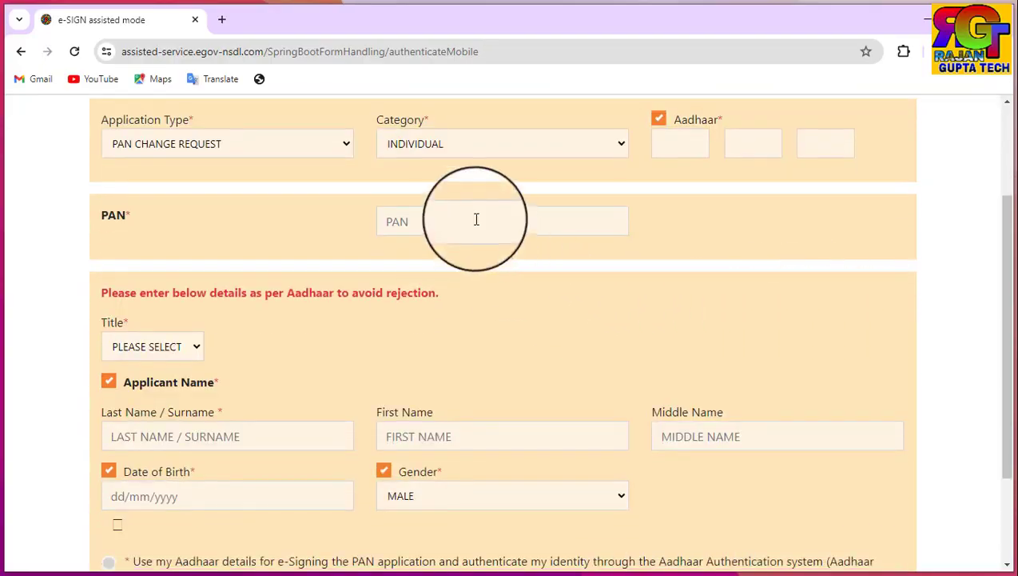
{"action": "left_click", "coordinate": [124, 350]}
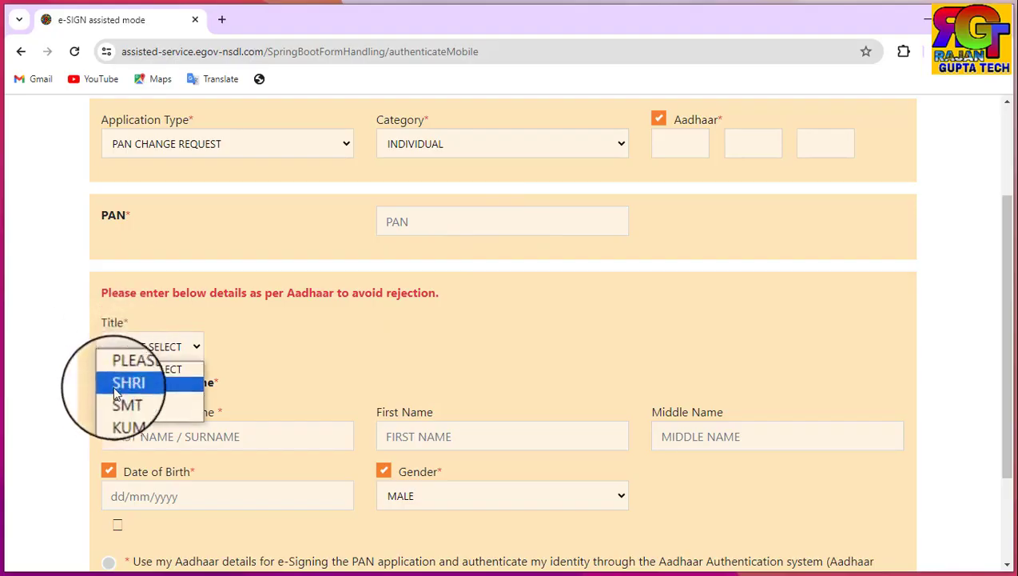
{"action": "left_click", "coordinate": [119, 385]}
{"action": "scroll", "coordinate": [244, 345], "scroll_direction": "down", "scroll_amount": 2}
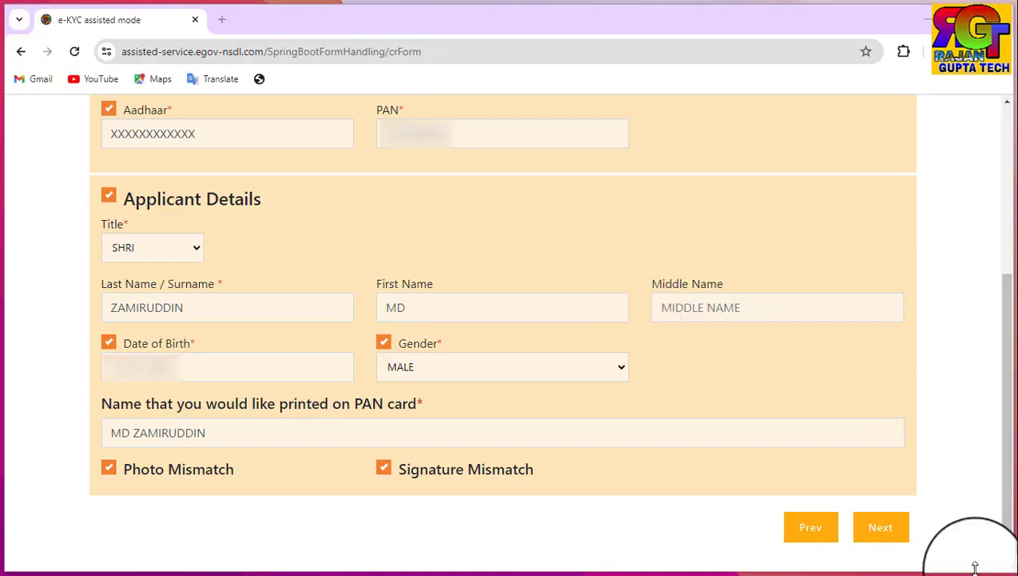
Advance past Applicant and Parents Details and review the physical PAN, contact and address sections.
{"action": "left_click", "coordinate": [893, 530]}
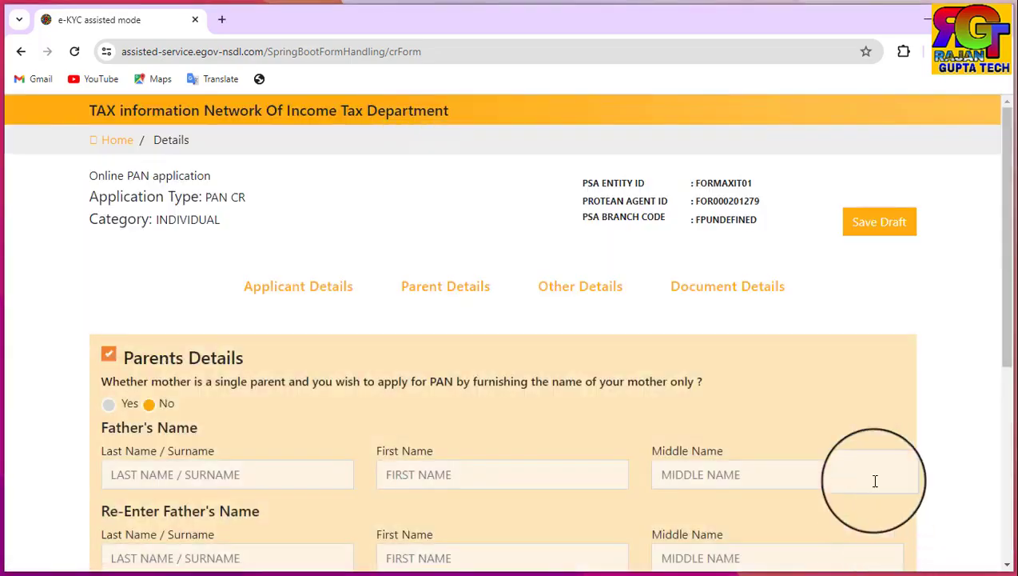
{"action": "scroll", "coordinate": [559, 336], "scroll_direction": "down", "scroll_amount": 1}
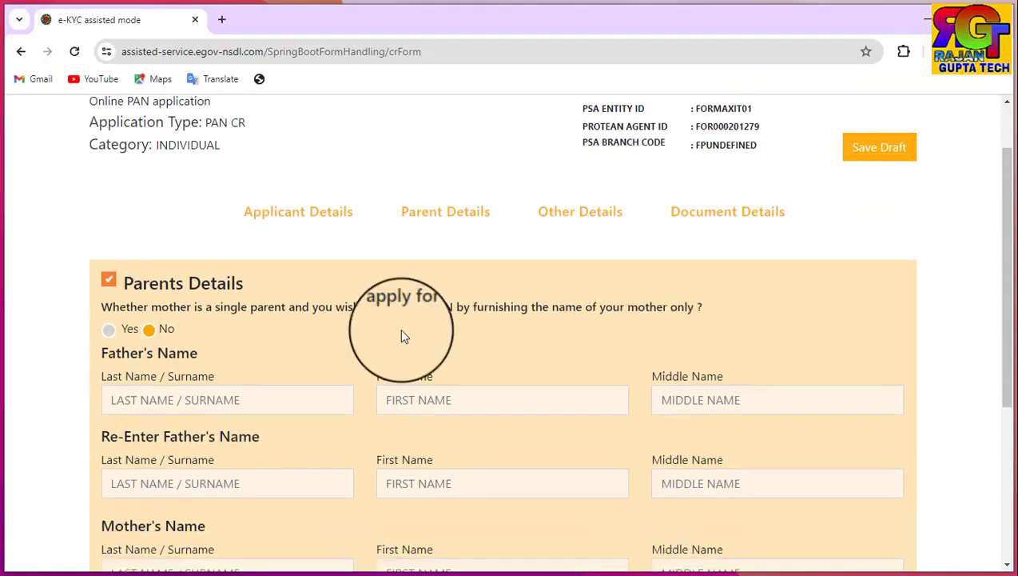
{"action": "scroll", "coordinate": [320, 304], "scroll_direction": "down", "scroll_amount": 2}
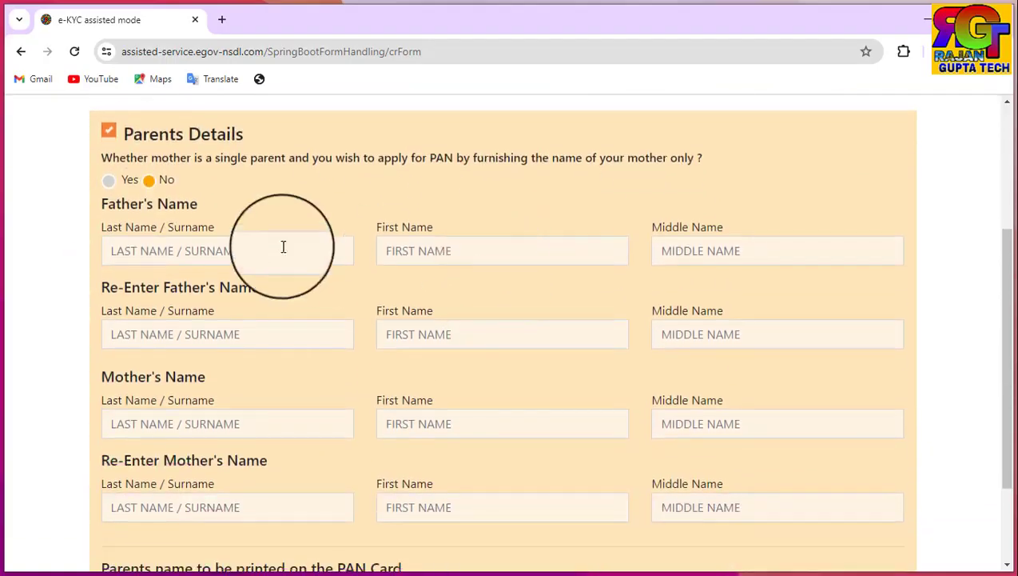
{"action": "scroll", "coordinate": [159, 192], "scroll_direction": "down", "scroll_amount": 1}
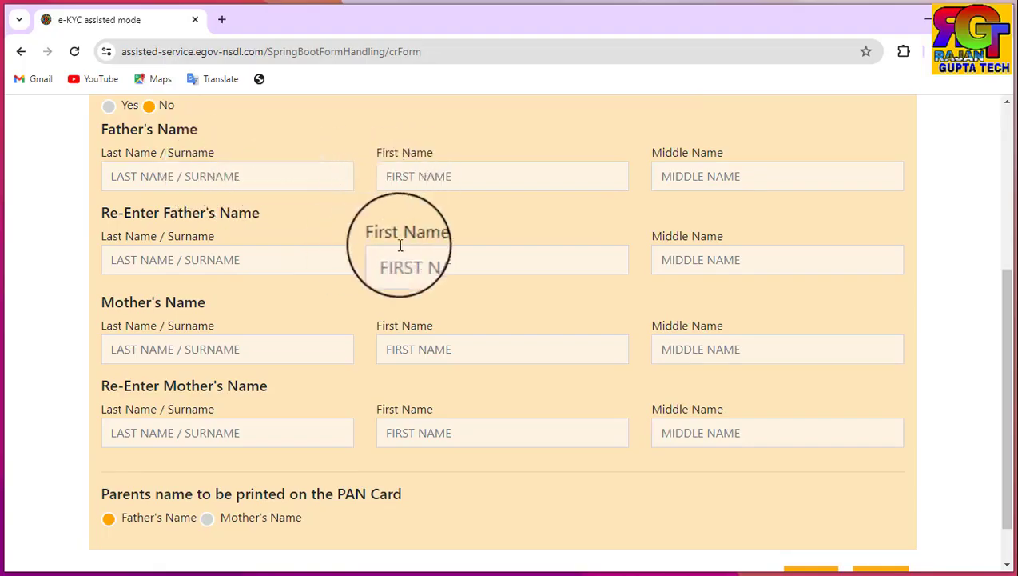
{"action": "scroll", "coordinate": [311, 260], "scroll_direction": "down", "scroll_amount": 2}
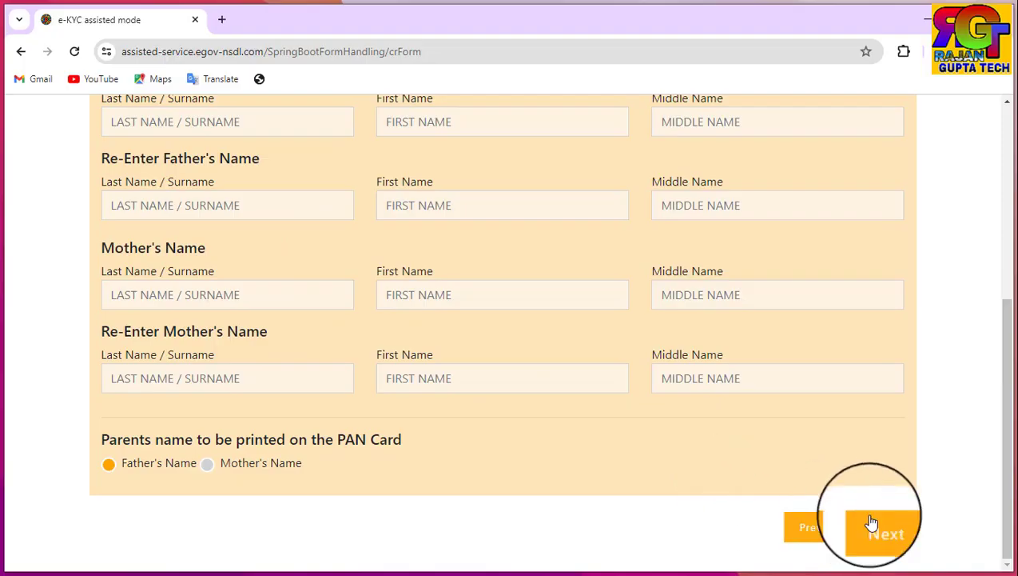
{"action": "left_click", "coordinate": [908, 527]}
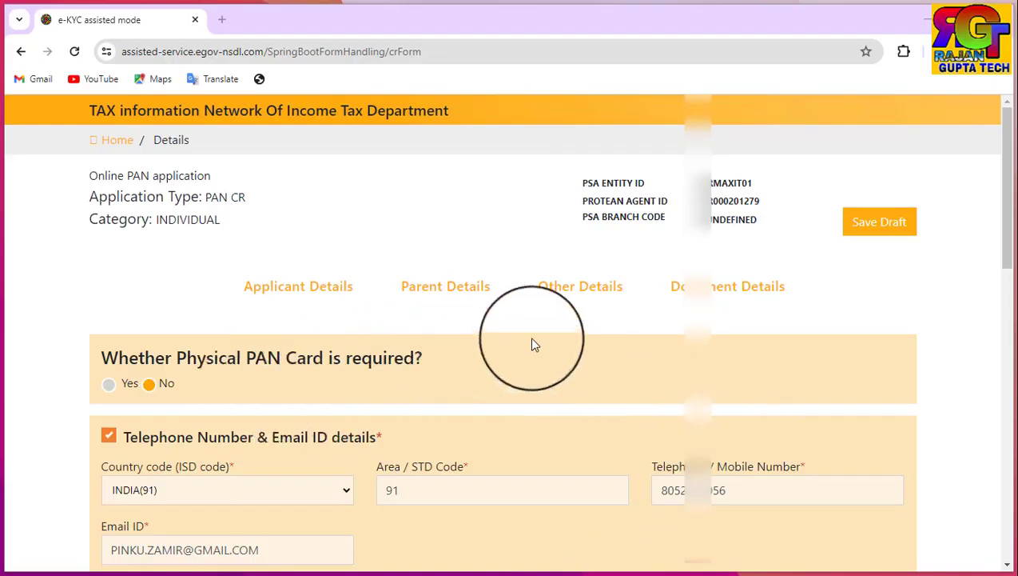
{"action": "scroll", "coordinate": [497, 348], "scroll_direction": "down", "scroll_amount": 2}
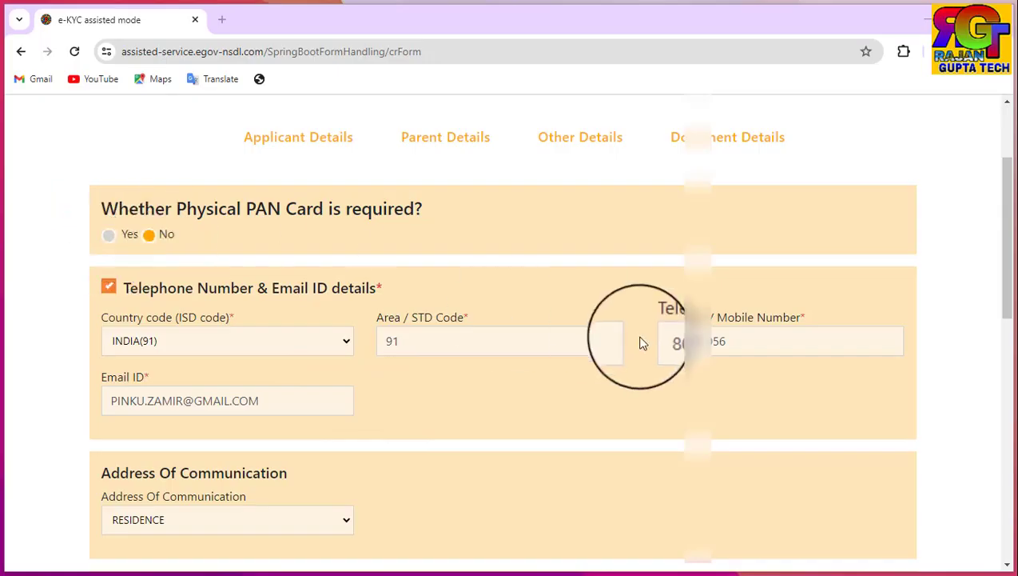
{"action": "scroll", "coordinate": [639, 342], "scroll_direction": "down", "scroll_amount": 1}
{"action": "scroll", "coordinate": [644, 344], "scroll_direction": "down", "scroll_amount": 6}
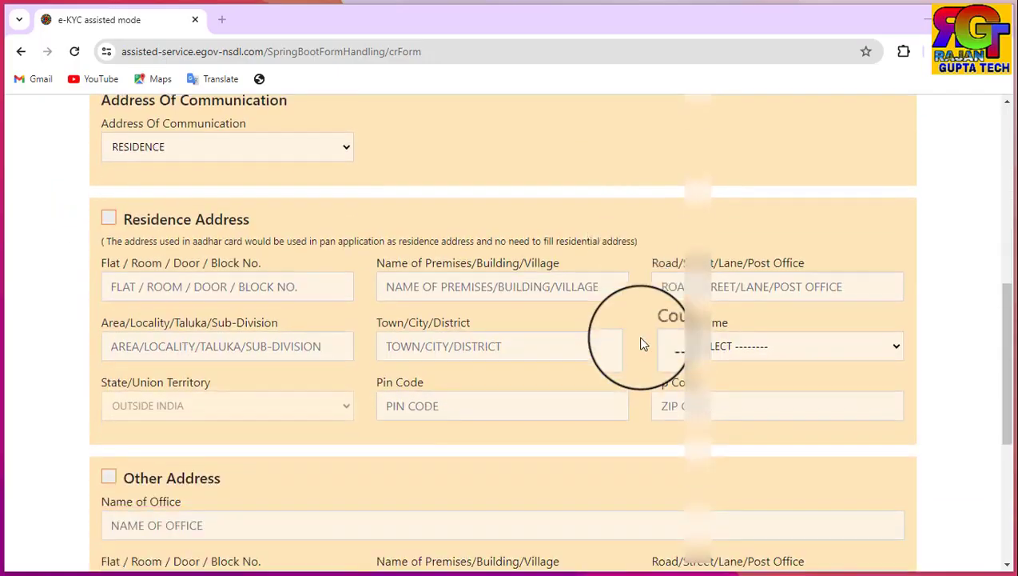
{"action": "scroll", "coordinate": [643, 344], "scroll_direction": "down", "scroll_amount": 2}
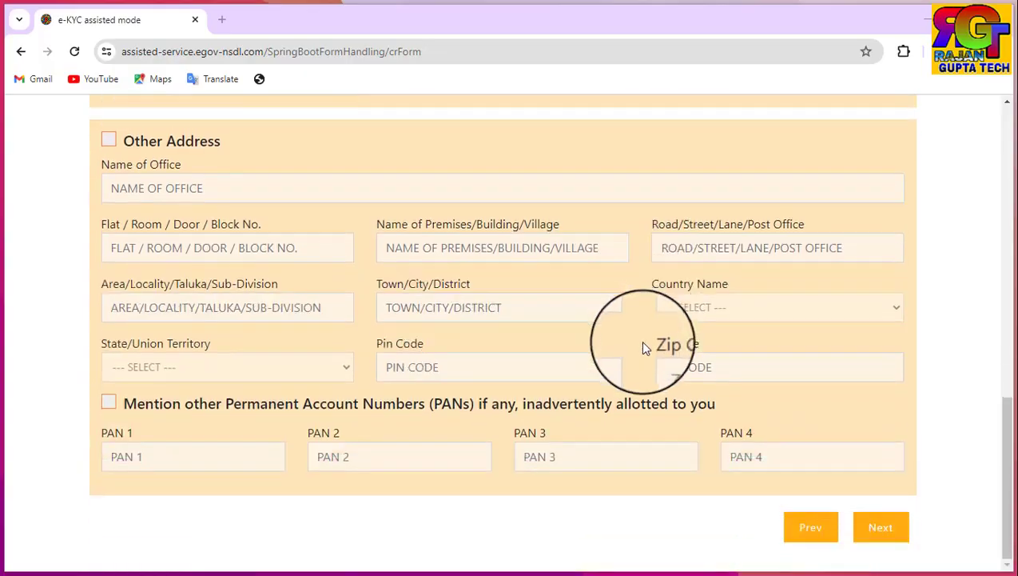
On the Document Details page, set the Place to JH and submit the form for review.
{"action": "left_click", "coordinate": [880, 528]}
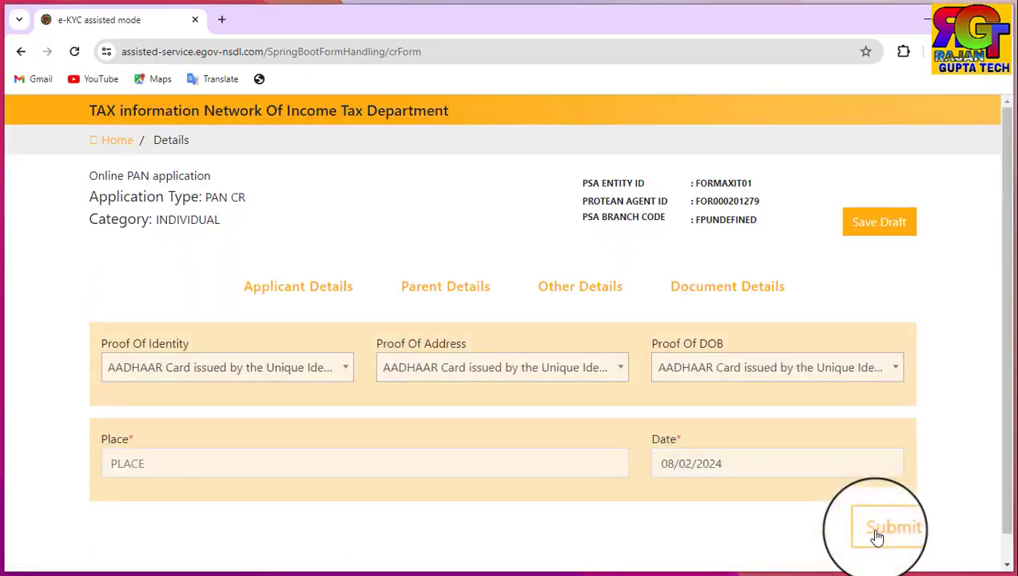
{"action": "left_click", "coordinate": [422, 467]}
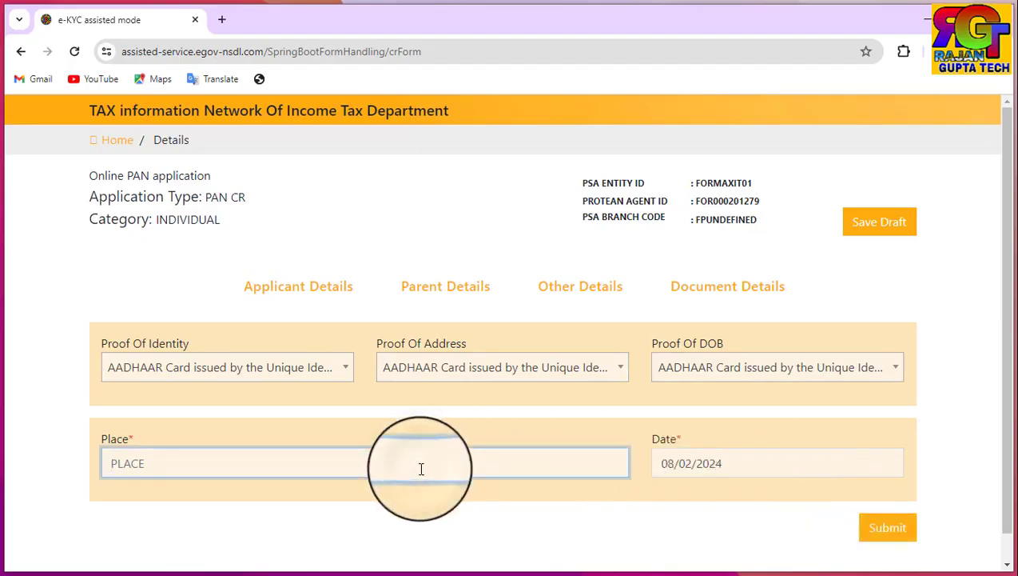
{"action": "type", "text": "JH"}
{"action": "left_click", "coordinate": [872, 536]}
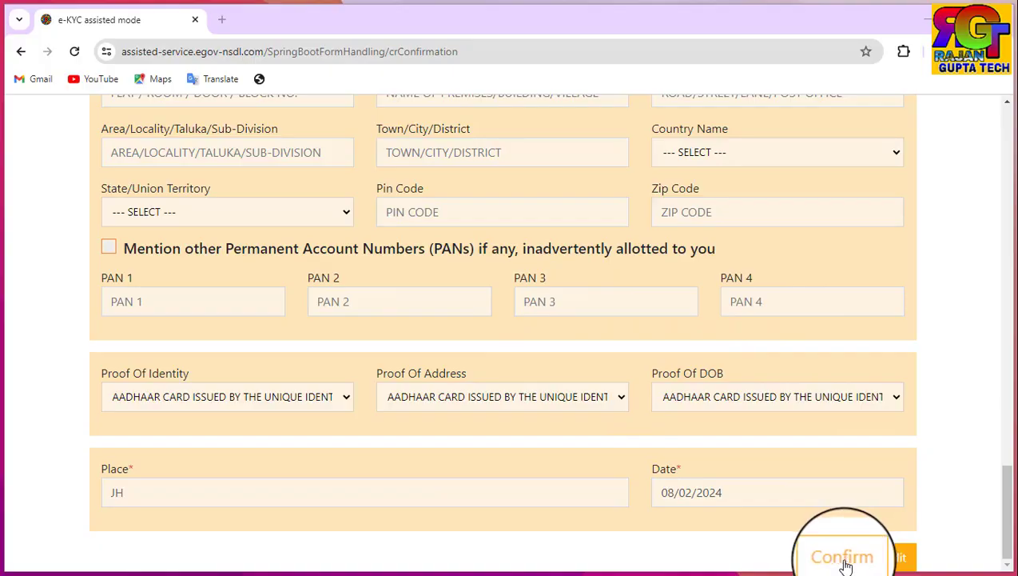
Confirm the PAN CR form showing Aadhaar proofs, place JH and date 08/02/2024.
{"action": "left_click", "coordinate": [844, 559]}
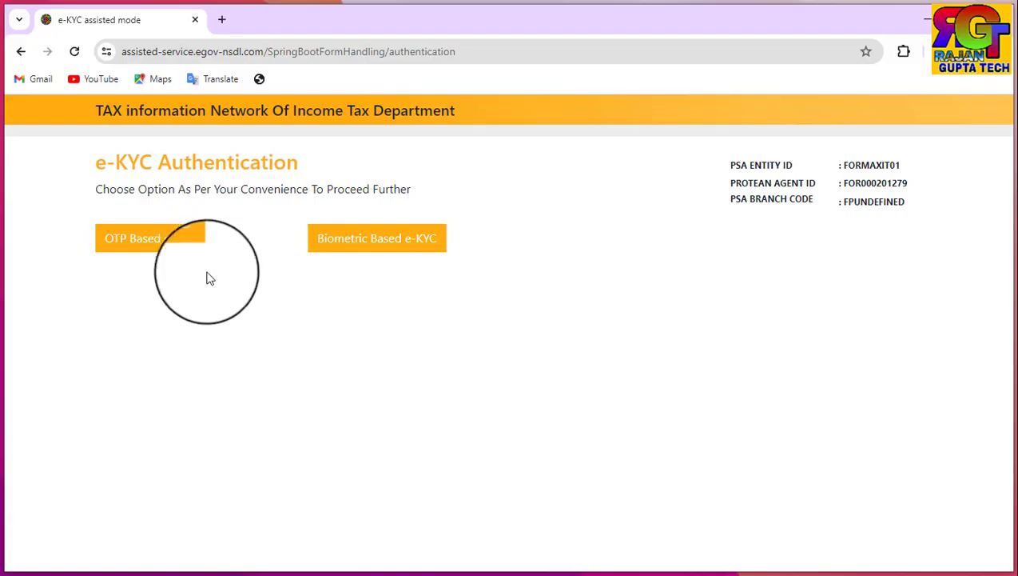
Verify the Aadhaar OTP through OTP-based e-KYC and acknowledge the success message.
{"action": "left_click", "coordinate": [152, 255]}
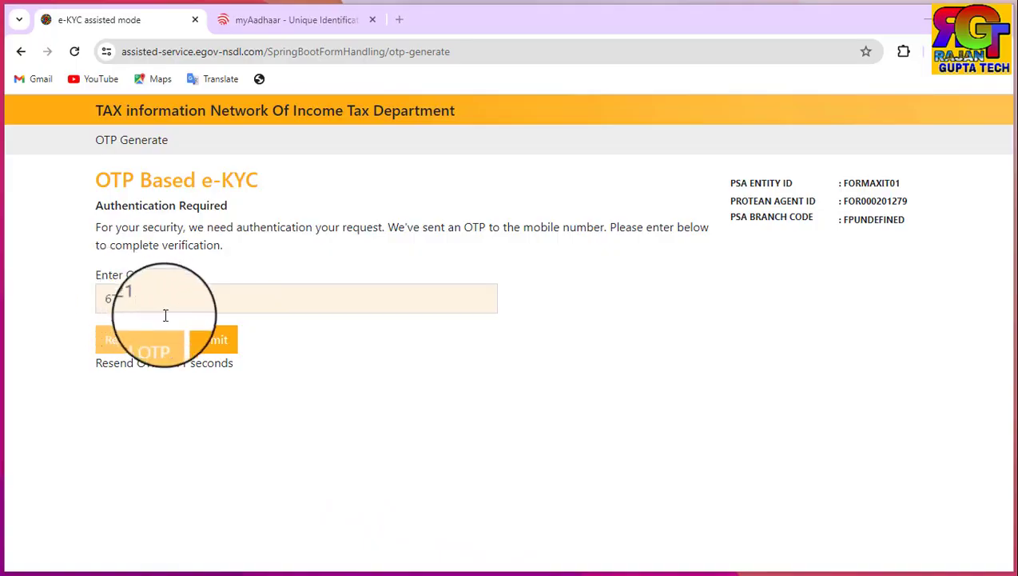
{"action": "left_click", "coordinate": [198, 354]}
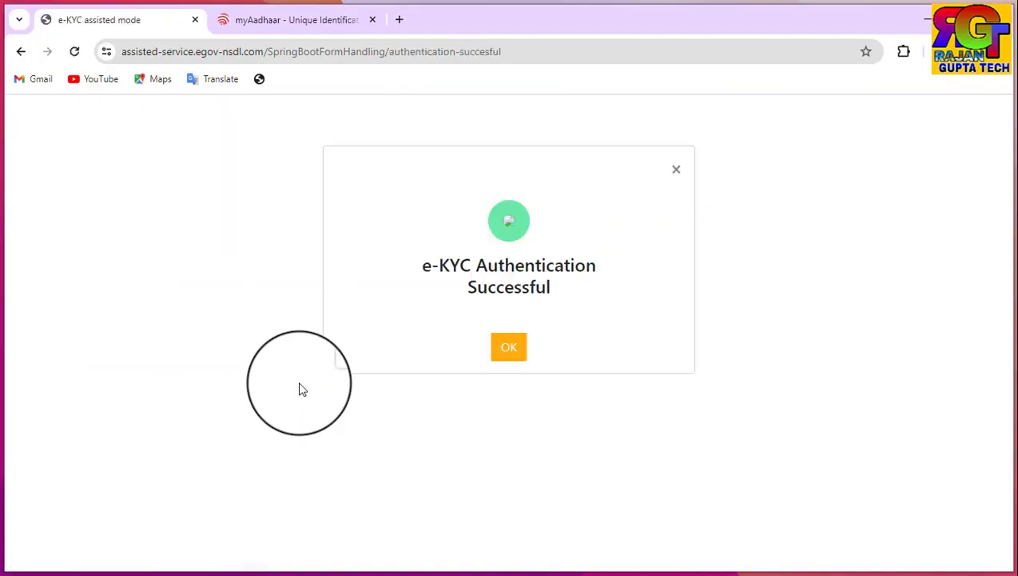
{"action": "left_click", "coordinate": [502, 350]}
{"action": "left_click", "coordinate": [502, 350]}
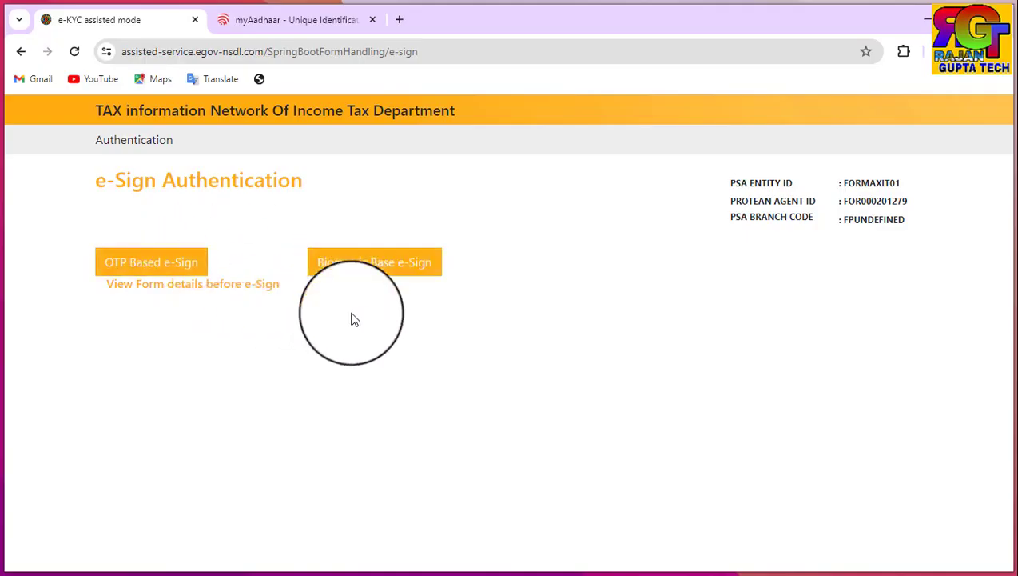
Choose OTP-based e-Sign, authorize Aadhaar e-signing, and request the signing OTP.
{"action": "left_click", "coordinate": [126, 264]}
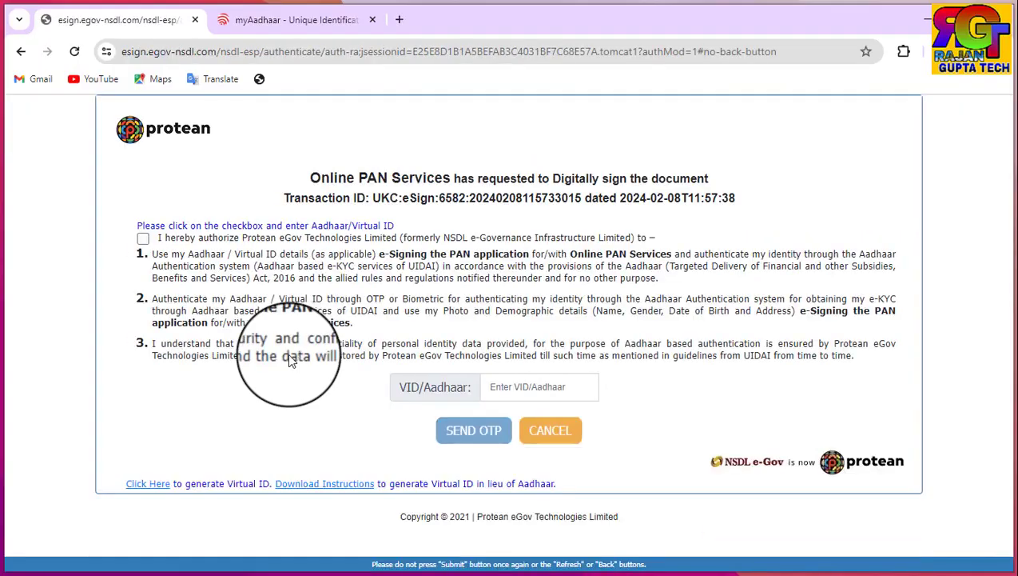
{"action": "left_click", "coordinate": [143, 238]}
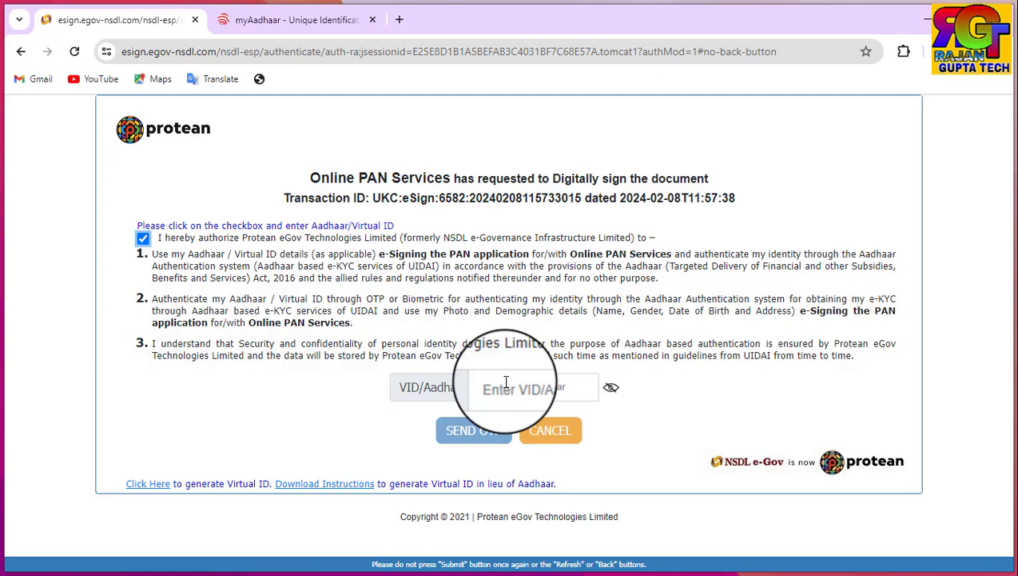
{"action": "left_click", "coordinate": [496, 432]}
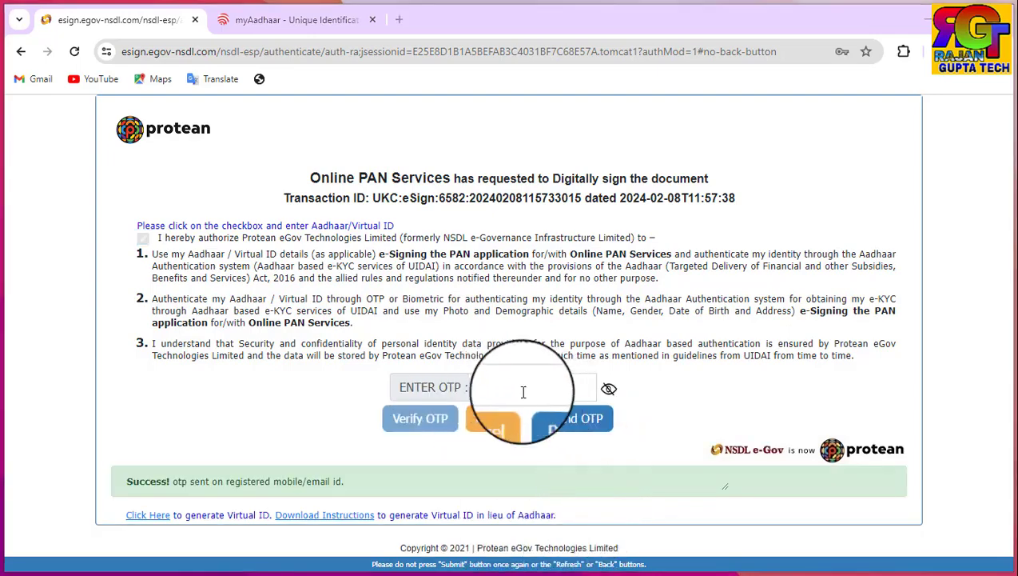